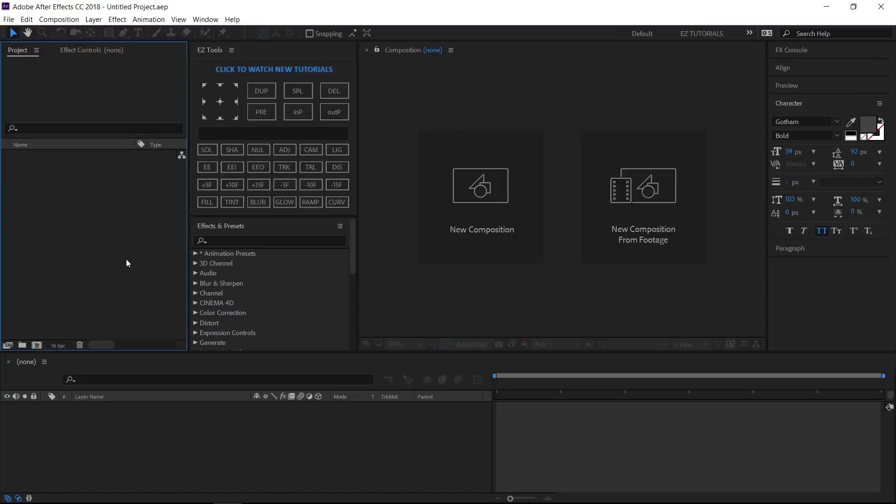
Import the whole Assets folder into the project.
right_click(90, 290)
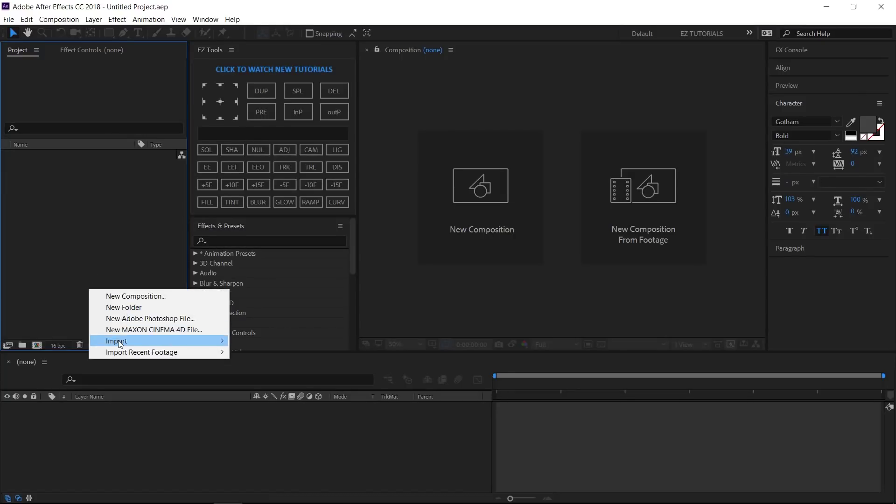
mouse_move(120, 344)
left_click(251, 341)
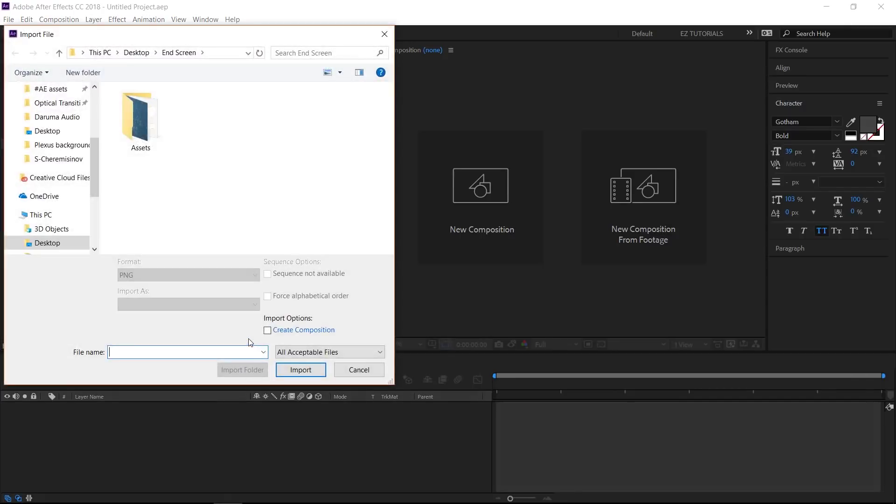
left_click(145, 149)
left_click(228, 373)
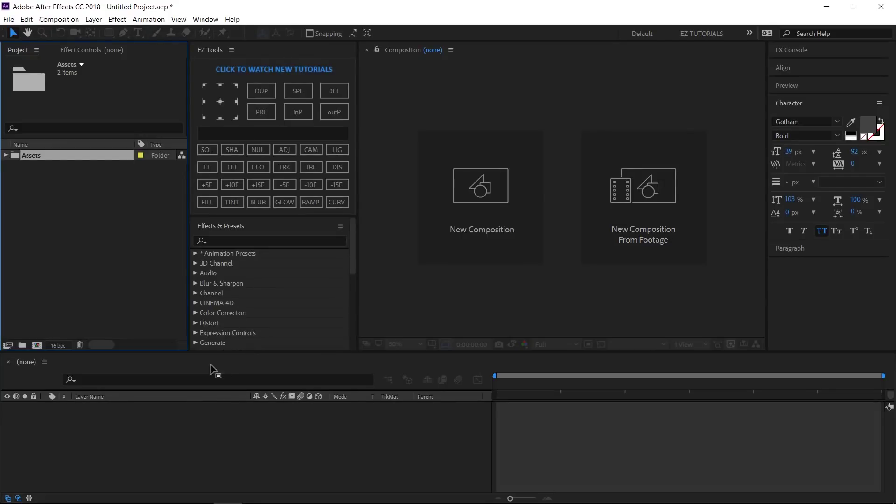
Create a 1920×1080, 30 fps composition named 'End screen'.
left_click(110, 306)
left_click(37, 346)
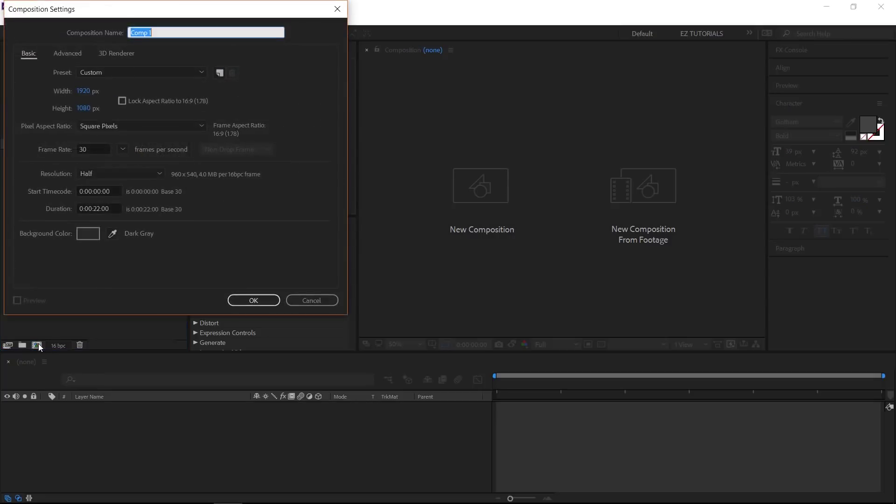
type("End screen")
left_click(238, 301)
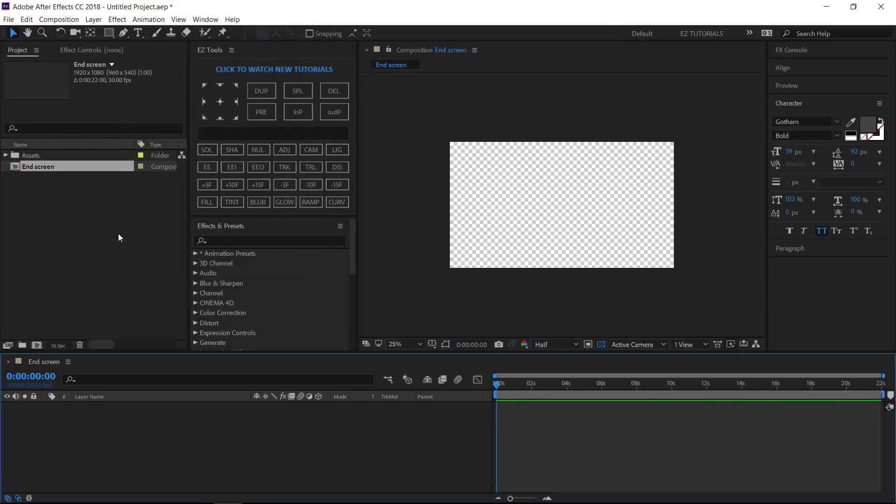
Drag plexus background.mp4 from the Assets folder into the End screen timeline.
left_click(6, 155)
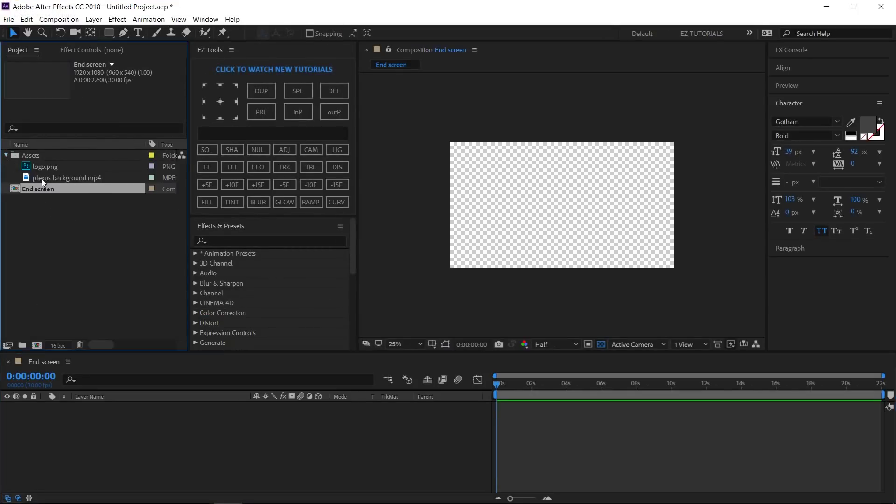
left_click_drag(41, 179, 60, 430)
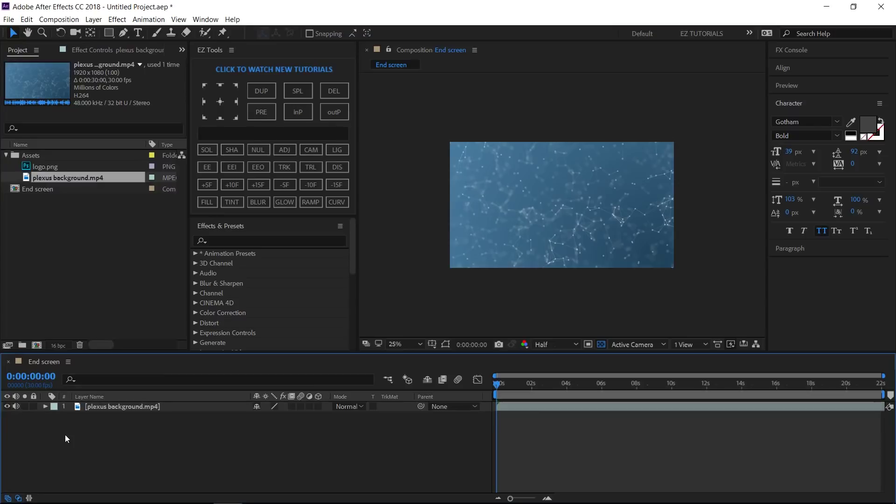
Tint the plexus clip with swapped colours, mapping white to #424242.
left_click(97, 407)
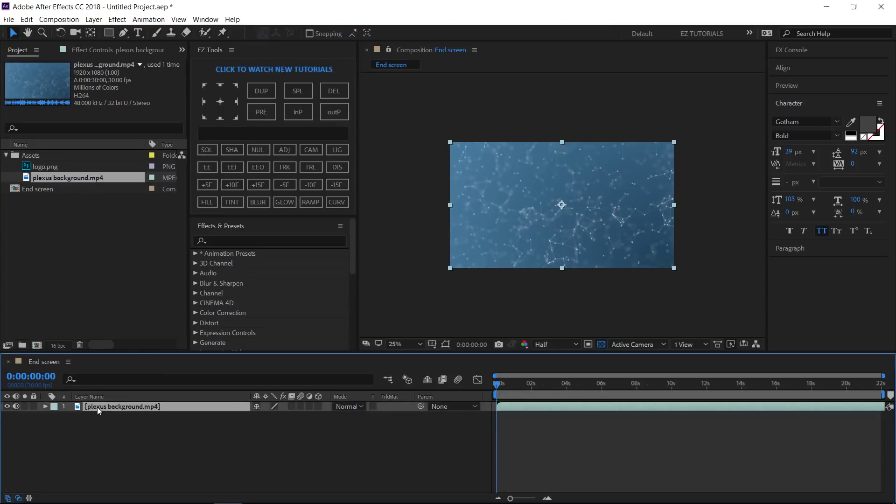
left_click(230, 203)
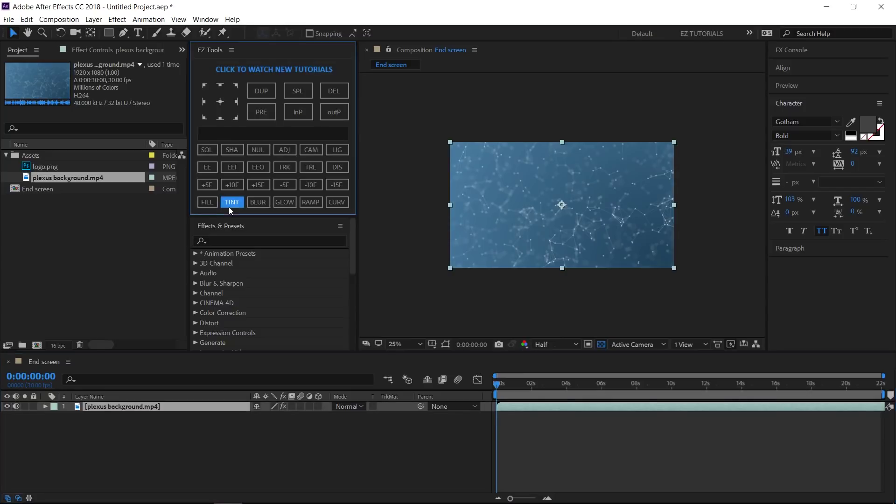
left_click(149, 51)
left_click(138, 114)
left_click(109, 95)
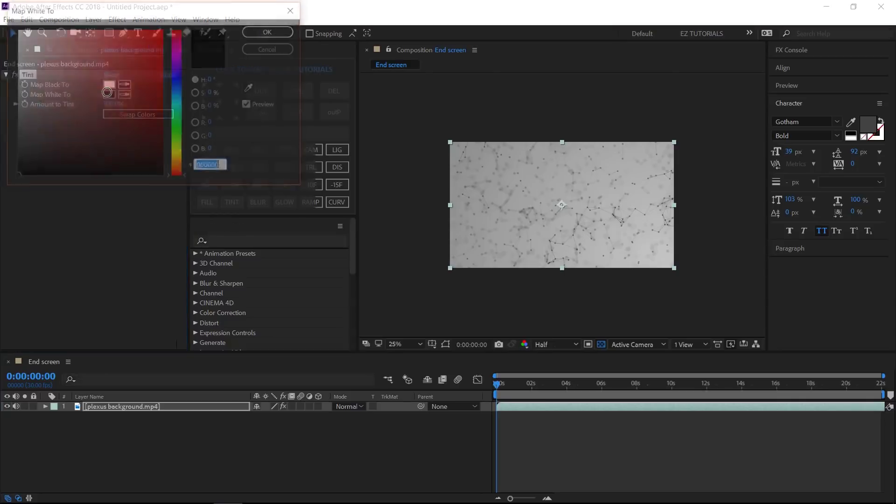
type("42")
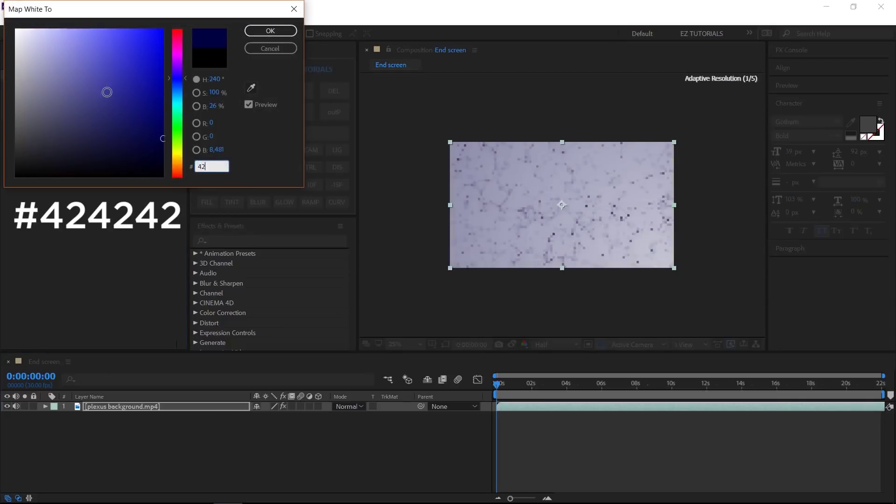
type("4242")
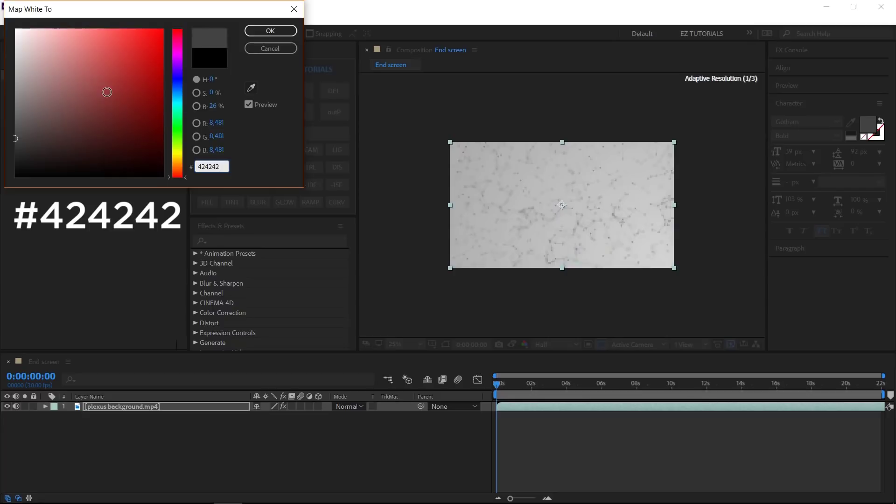
left_click(269, 30)
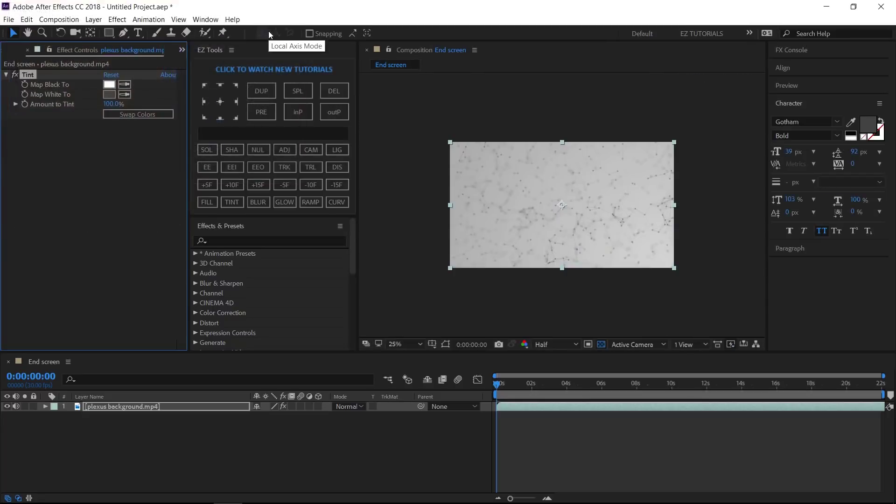
Precompose the tinted plexus layer under the name 'Plexus'.
left_click(232, 133)
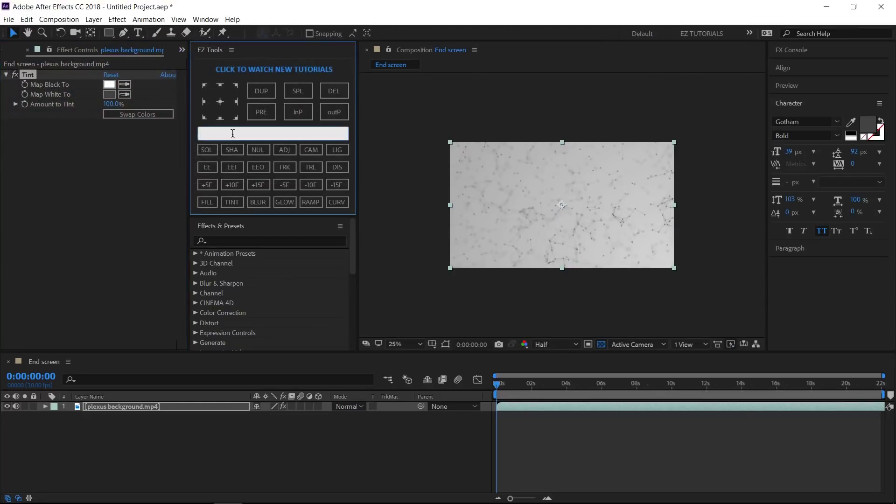
type("Plexus")
left_click(263, 113)
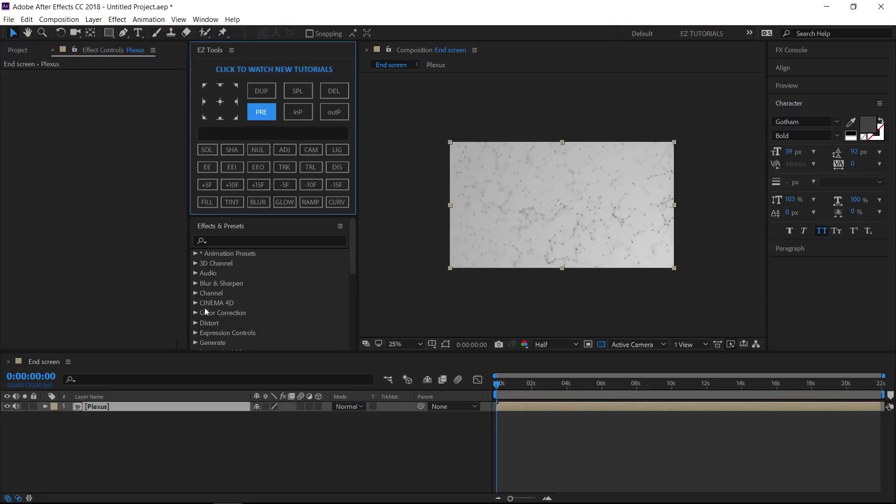
Create a white solid layer named 'Matte left'.
right_click(164, 449)
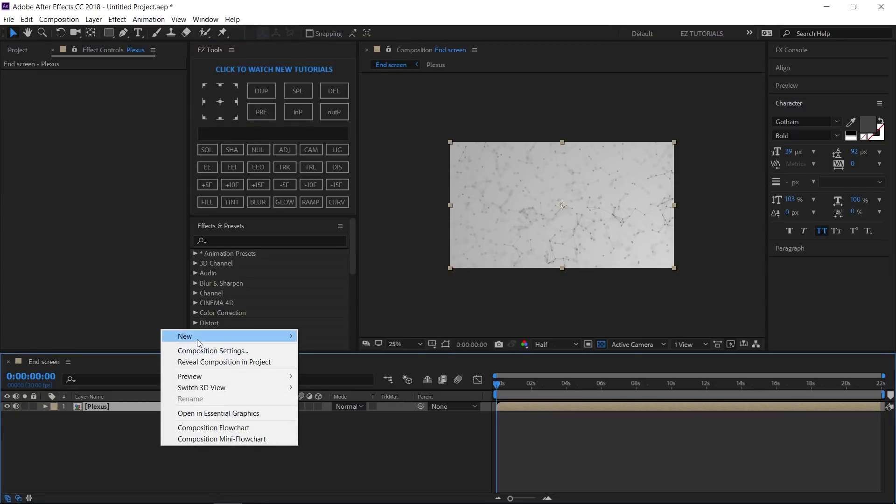
mouse_move(198, 337)
left_click(321, 360)
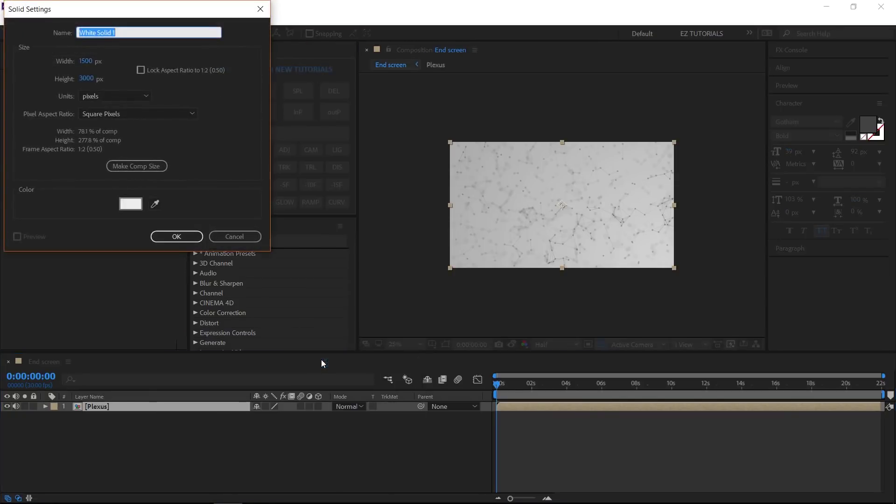
type("Matte left")
left_click(176, 237)
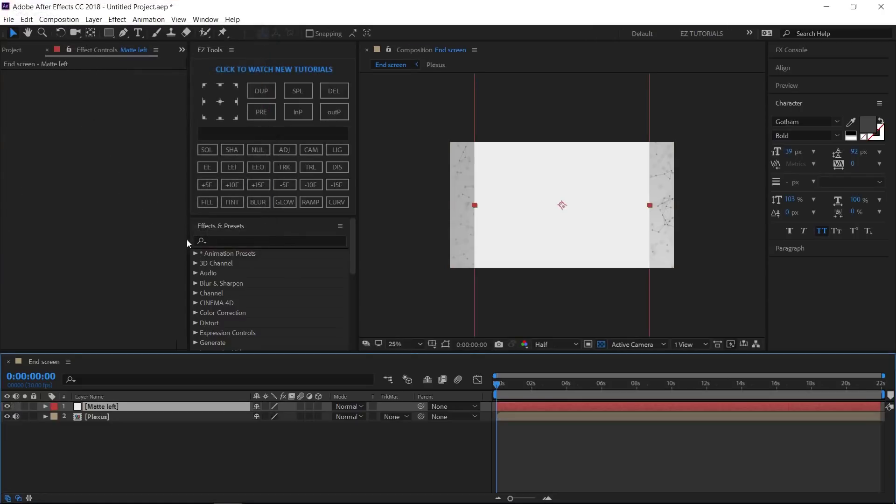
Anchor Matte left at its right edge, rotate it 45°, and centre it in view.
left_click(236, 102)
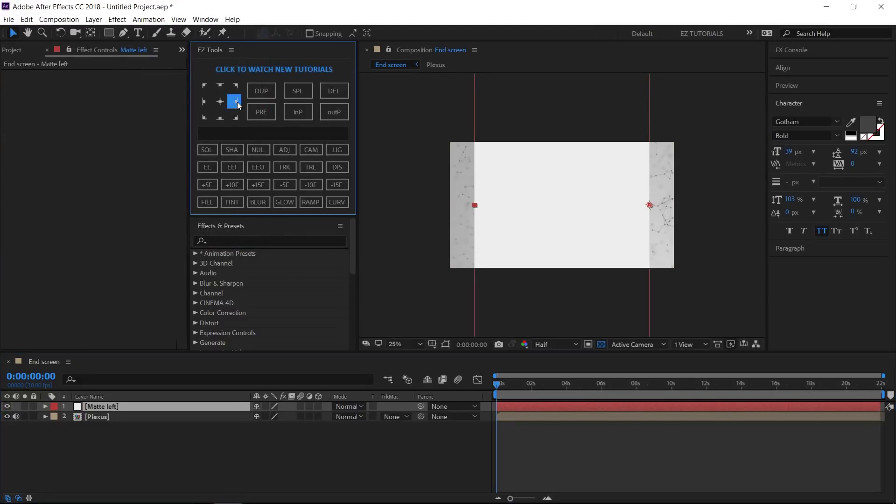
left_click(175, 403)
key("r")
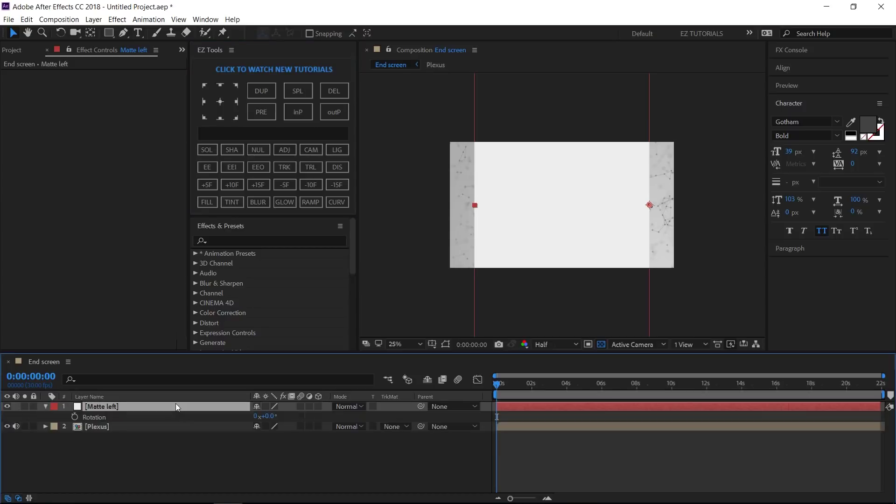
left_click(269, 416)
type("45")
key("Return")
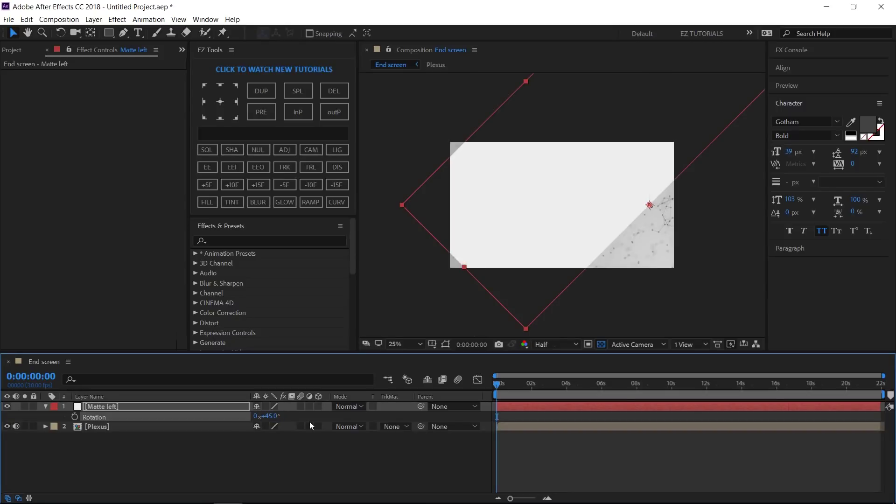
right_click(213, 408)
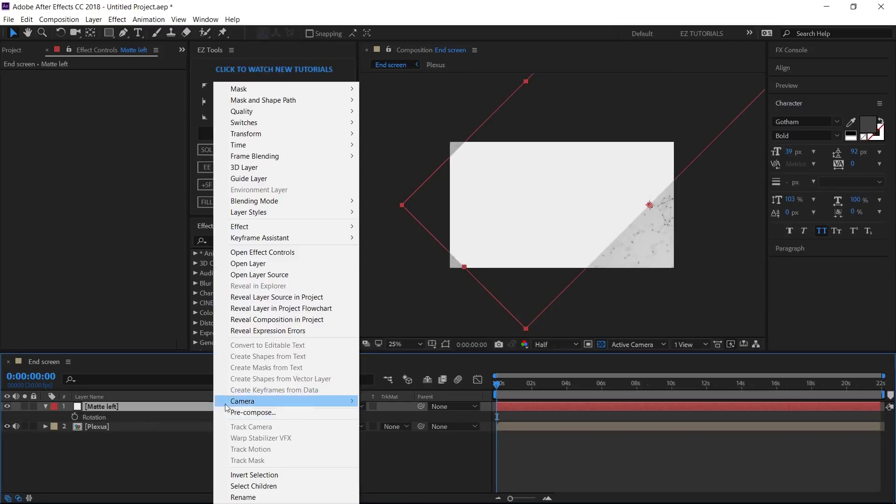
mouse_move(263, 139)
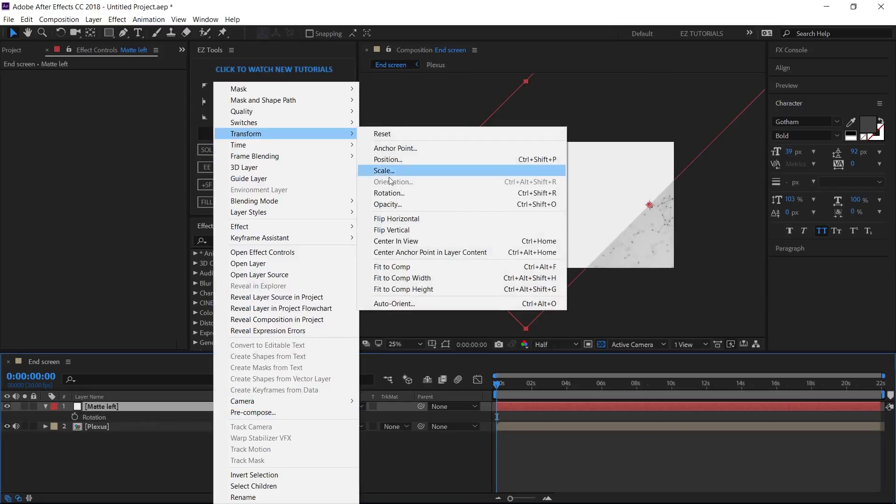
left_click(400, 241)
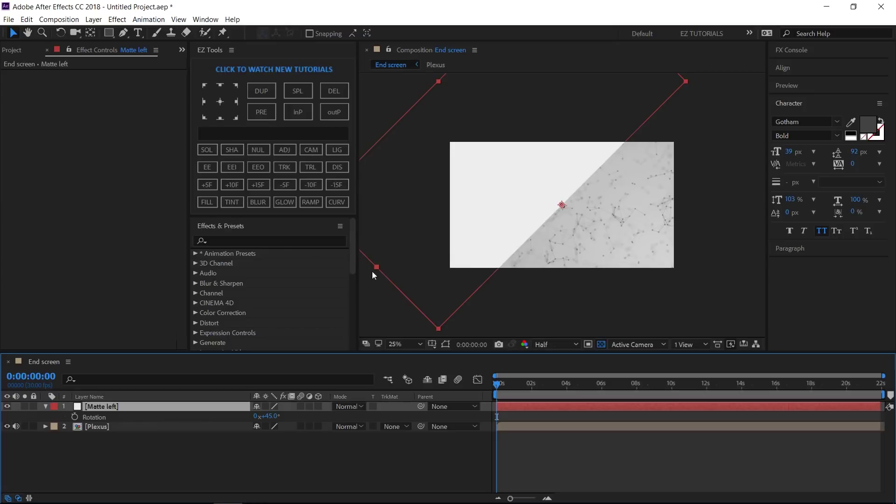
Duplicate Matte left and rename the copy 'Matte right'.
left_click(258, 92)
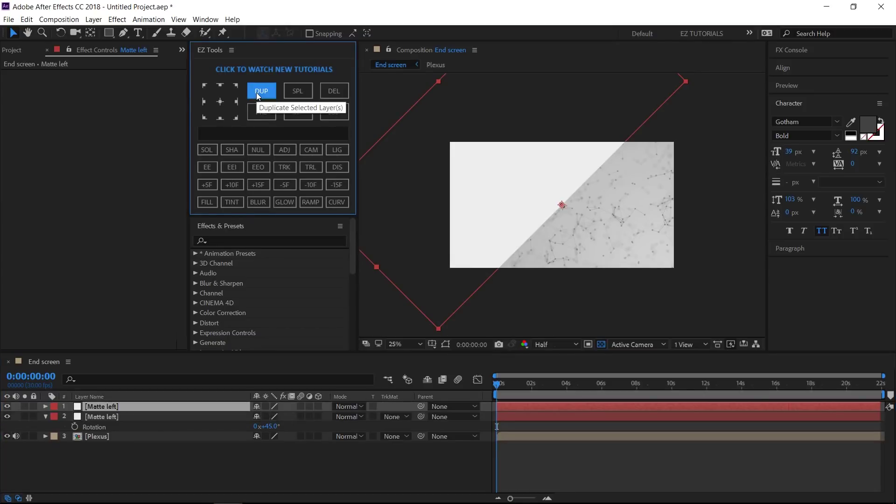
left_click(149, 407)
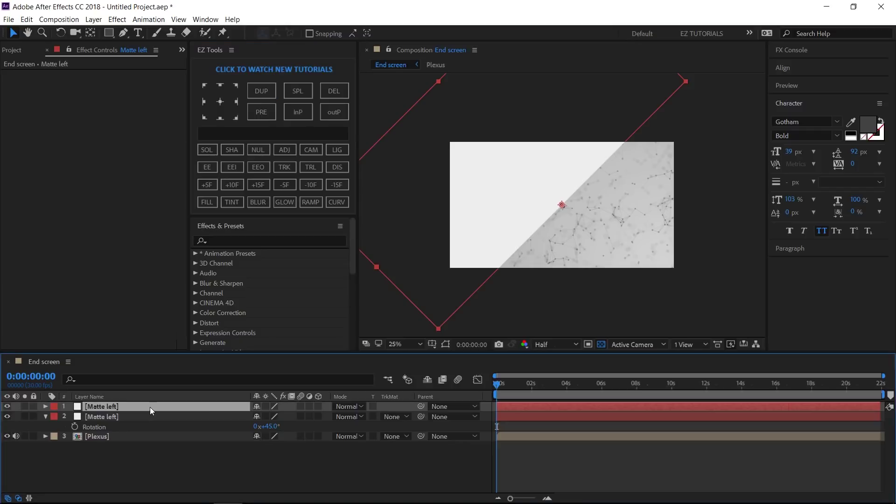
key("Return")
key("End")
key("ctrl+shift+Left")
type("right")
key("Return")
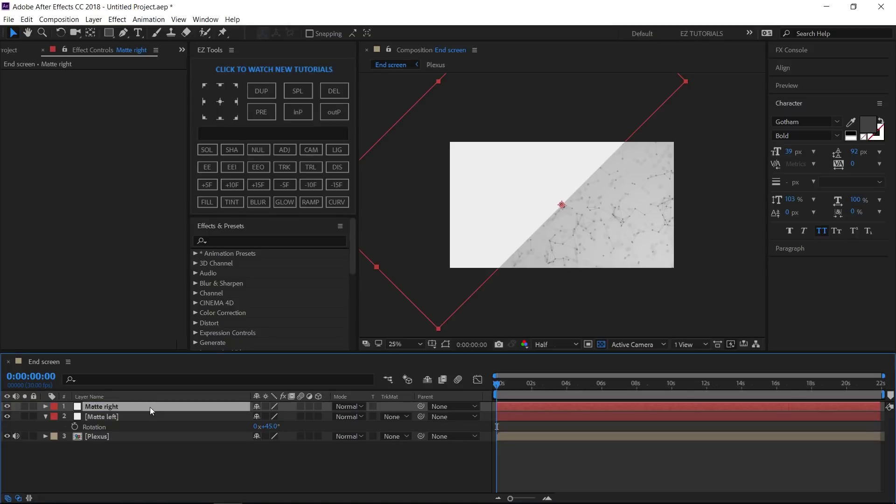
Mirror Matte right to cover the other half, then select both matte layers.
right_click(149, 407)
mouse_move(174, 135)
left_click(328, 219)
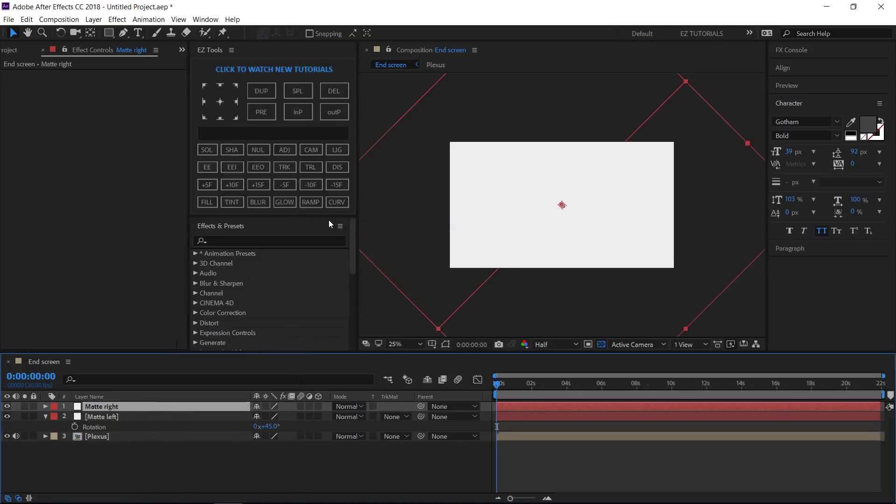
key("period")
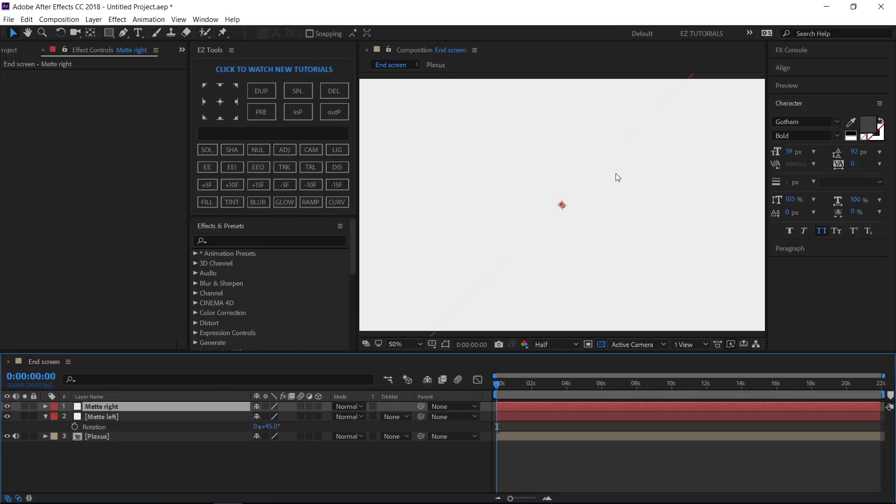
key("comma")
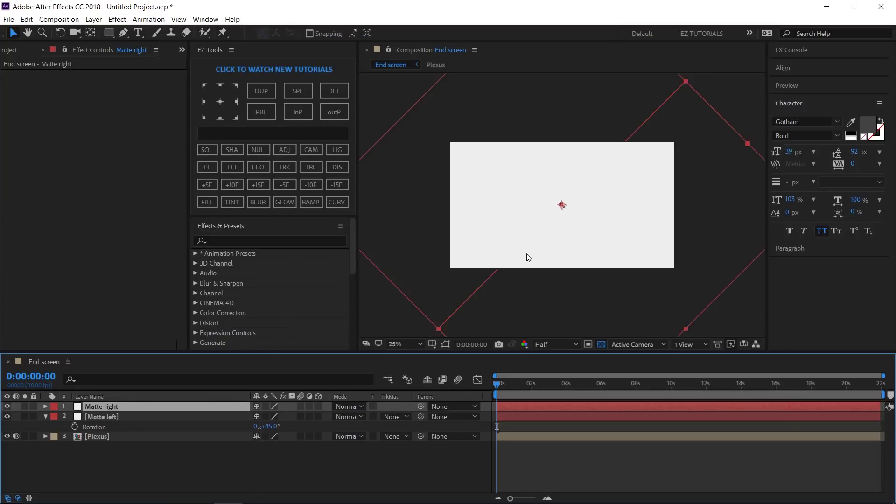
left_click(167, 416, "shift")
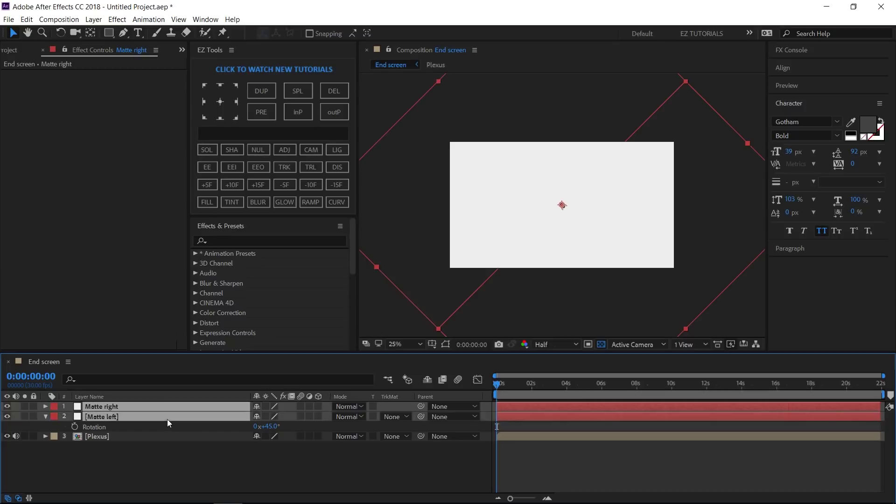
Set Matte right's Position Y to 539 and Matte left's to 541.
key("p")
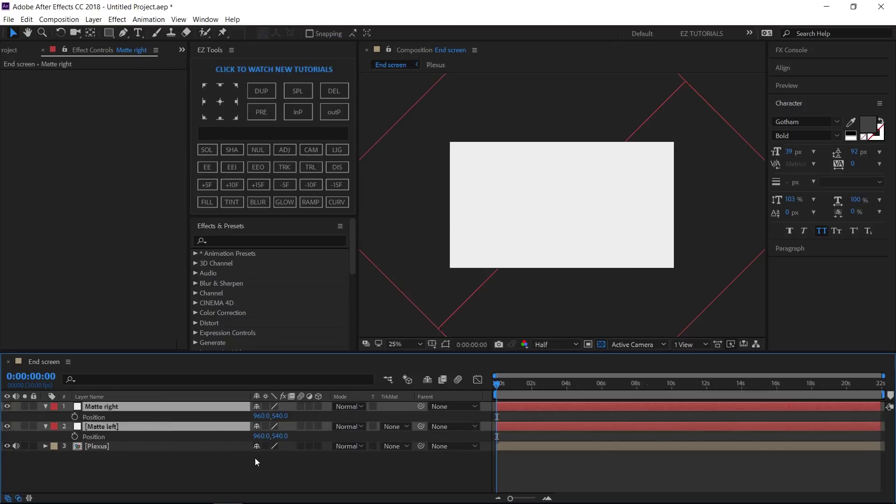
left_click(255, 457)
left_click(280, 416)
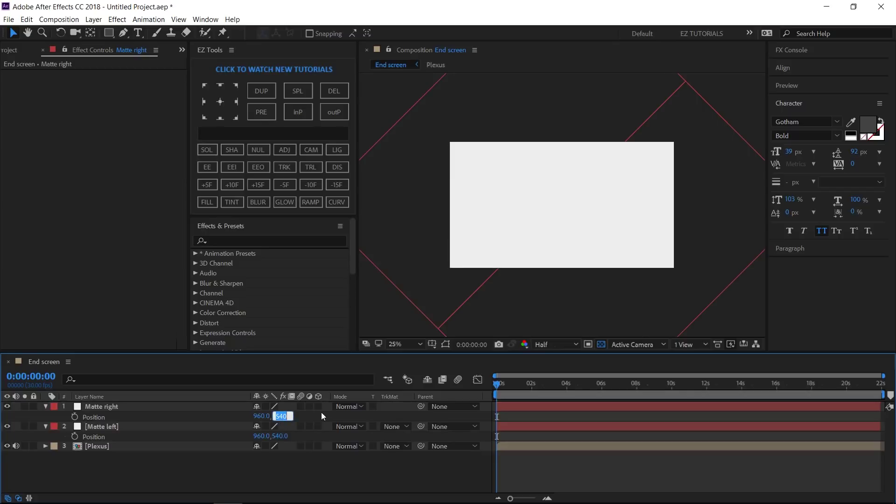
type("539")
key("Return")
left_click(282, 436)
type("541")
key("Return")
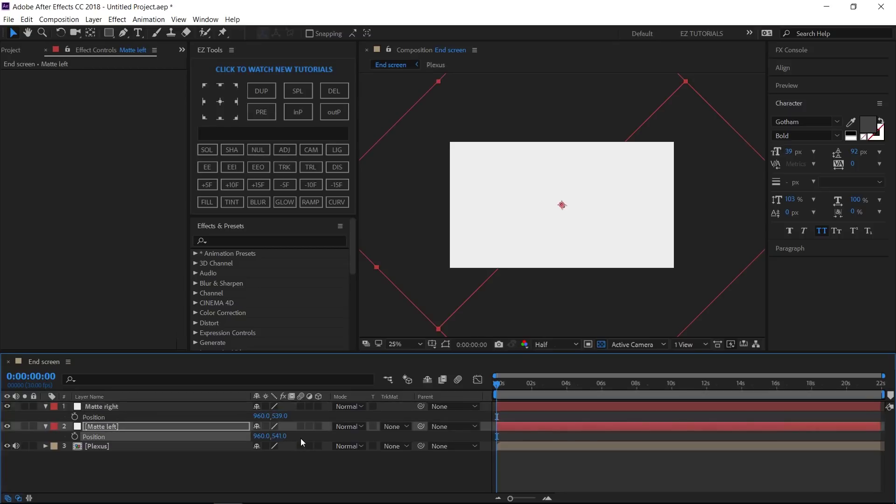
Add Position keyframes to both mattes at 0:00:01:00.
left_click(256, 186)
left_click(257, 187)
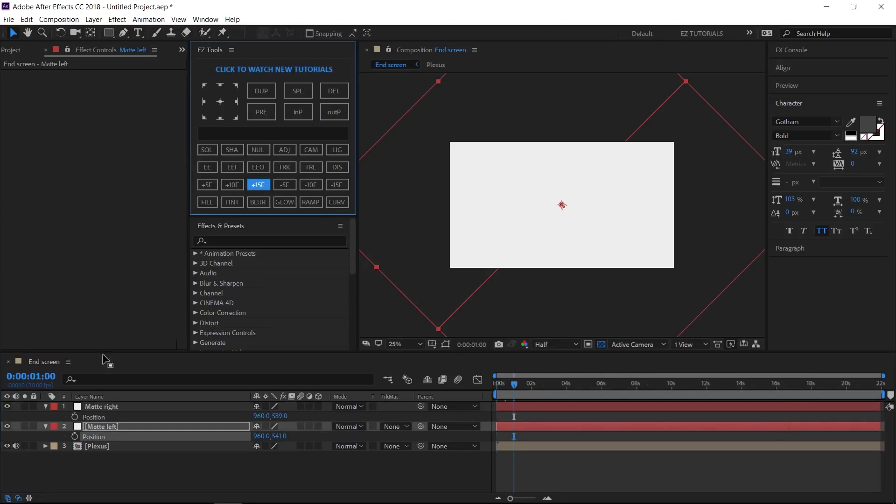
left_click(75, 417)
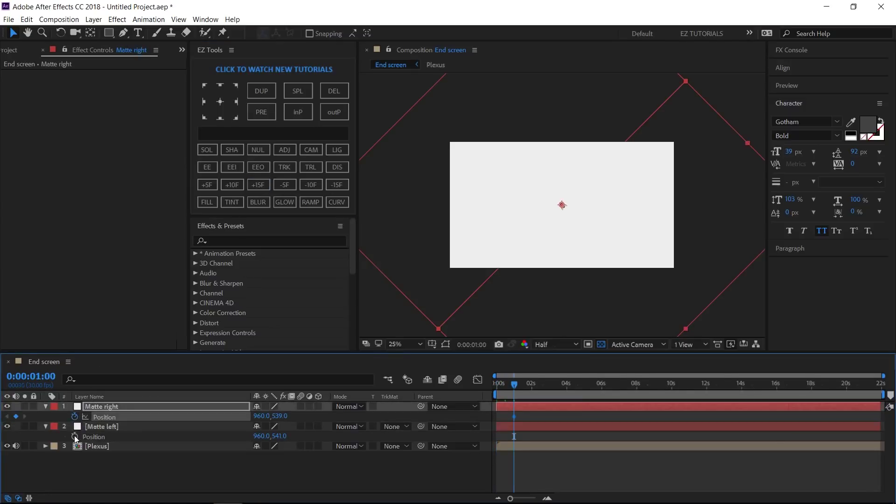
left_click(75, 437)
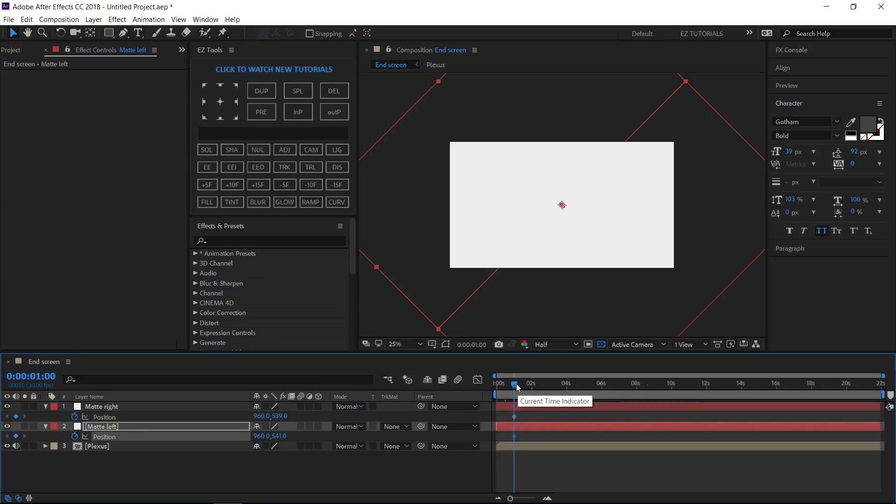
At 0:00:00:00, move Matte left to -32,-23 and Matte right to 1976,1103.
left_click_drag(516, 383, 485, 384)
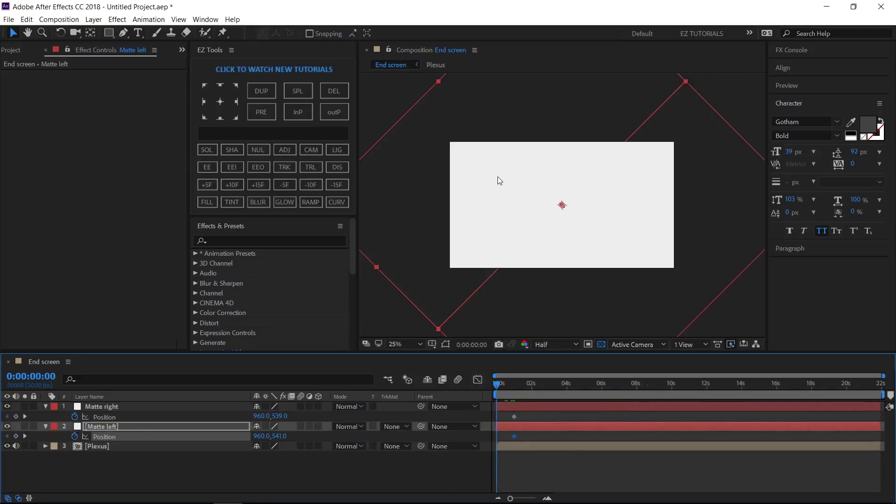
left_click_drag(498, 177, 375, 110)
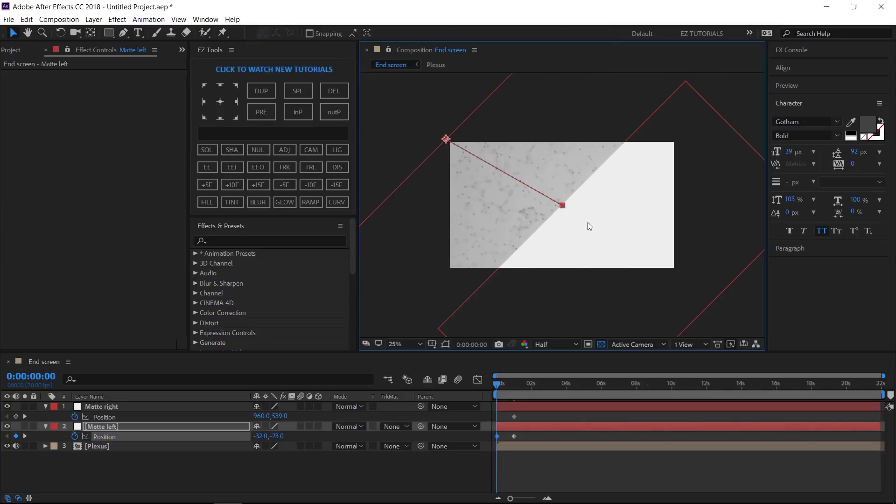
left_click_drag(587, 222, 707, 288)
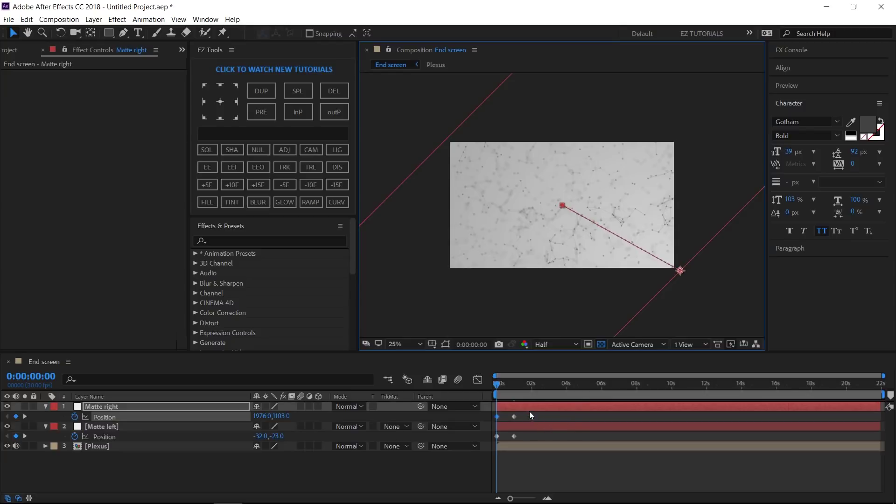
left_click_drag(527, 411, 490, 444)
Easy-ease the matte keyframes and set 100% influence so they start fast and settle slowly.
left_click(205, 167)
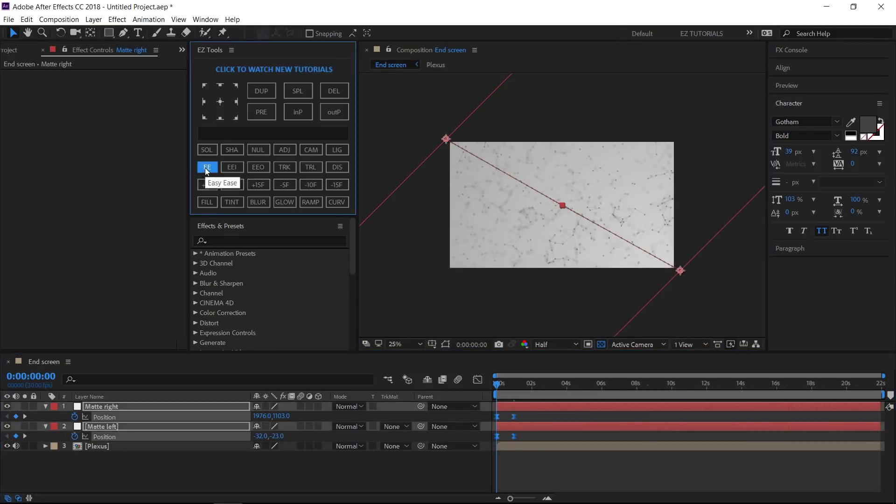
left_click(475, 379)
left_click_drag(530, 470, 506, 479)
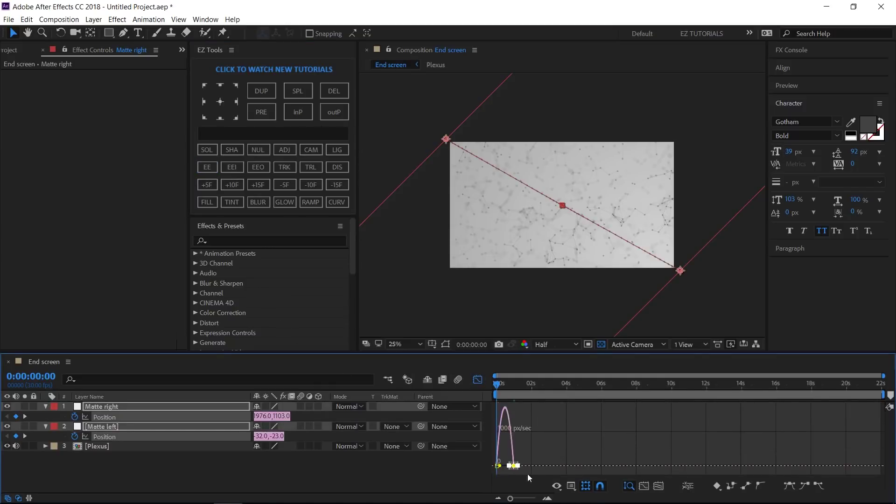
left_click(634, 483)
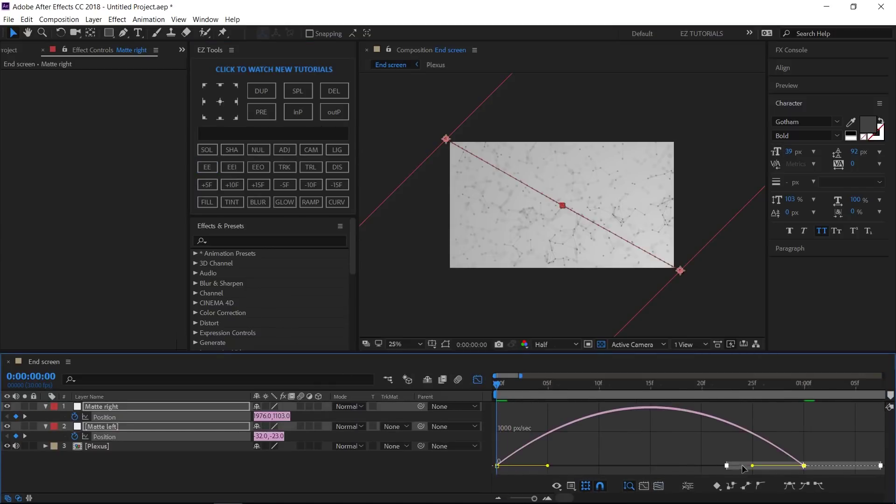
left_click_drag(753, 468, 637, 489)
key("minus")
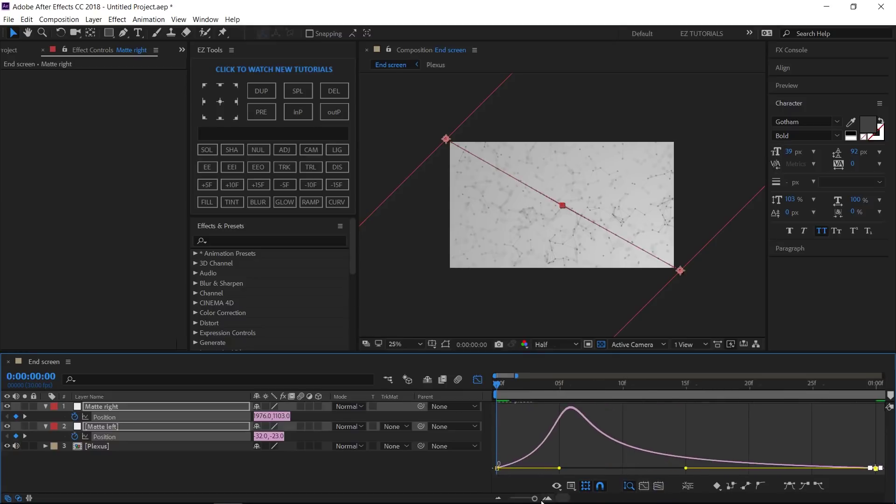
left_click(521, 501)
left_click(497, 499)
Close the Graph Editor, then collapse and deselect the matte layers.
left_click(478, 378)
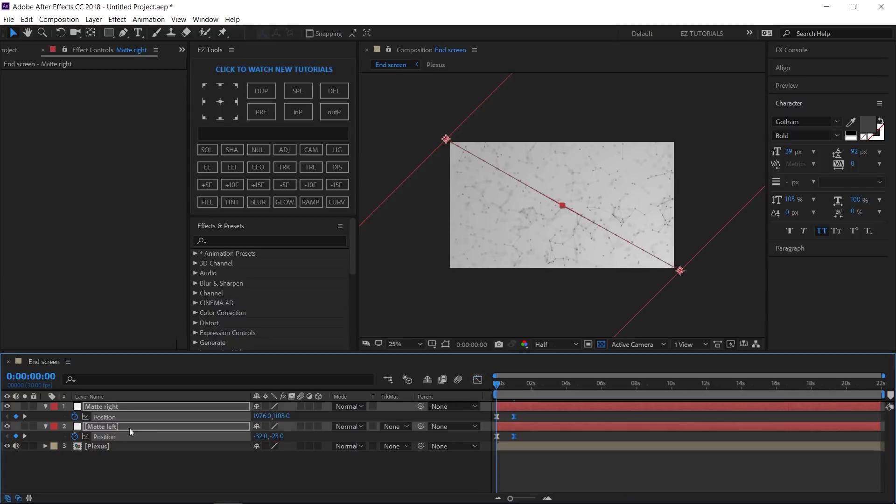
left_click(46, 406)
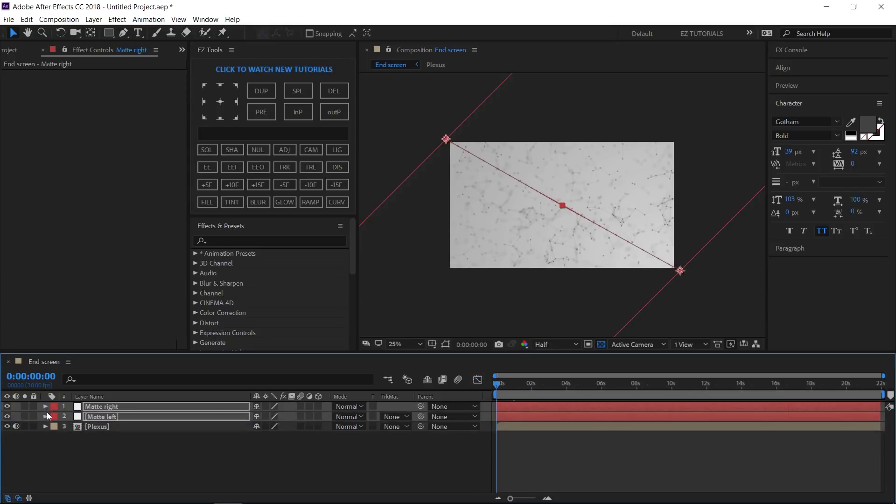
left_click(58, 438)
Duplicate the Plexus layer and place one copy beneath Matte right.
left_click(100, 426)
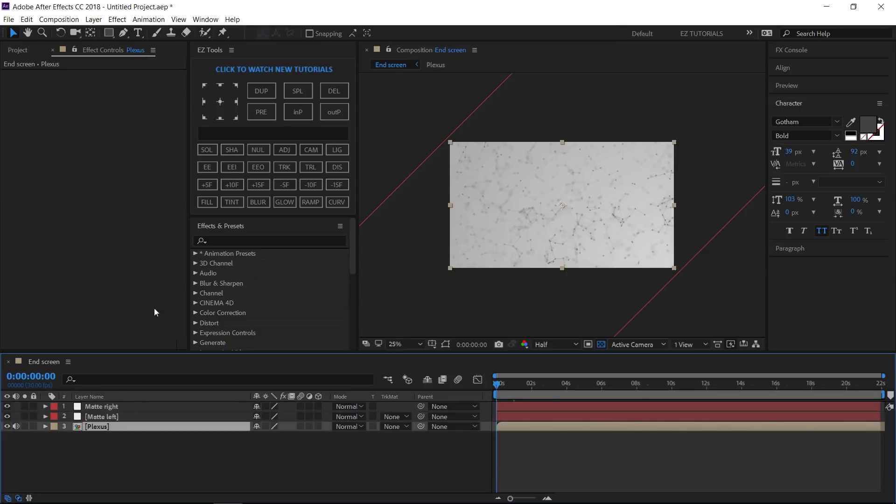
left_click(263, 97)
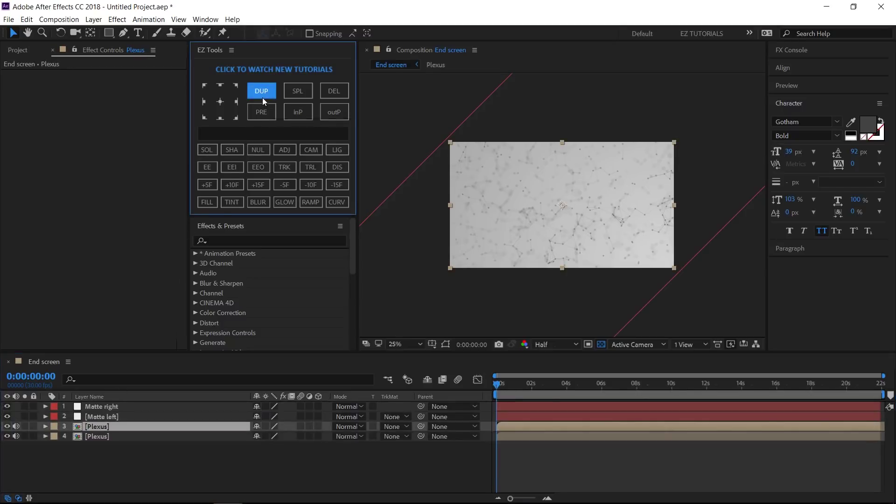
left_click_drag(124, 425, 122, 413)
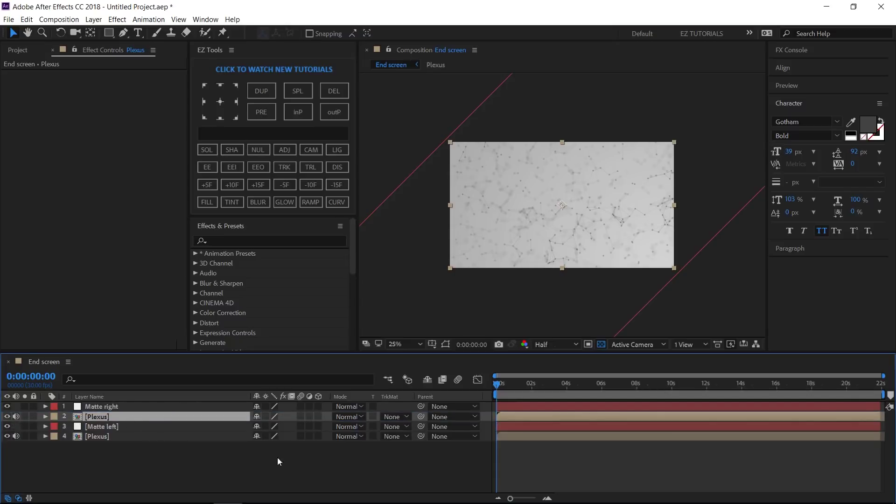
Set both Plexus copies to Alpha Matte track mattes and scrub the first second to preview.
left_click(407, 417)
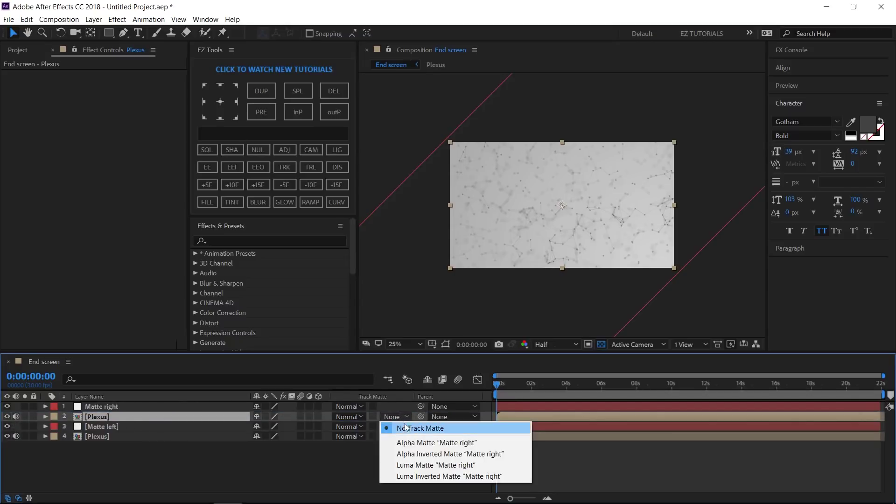
left_click(417, 445)
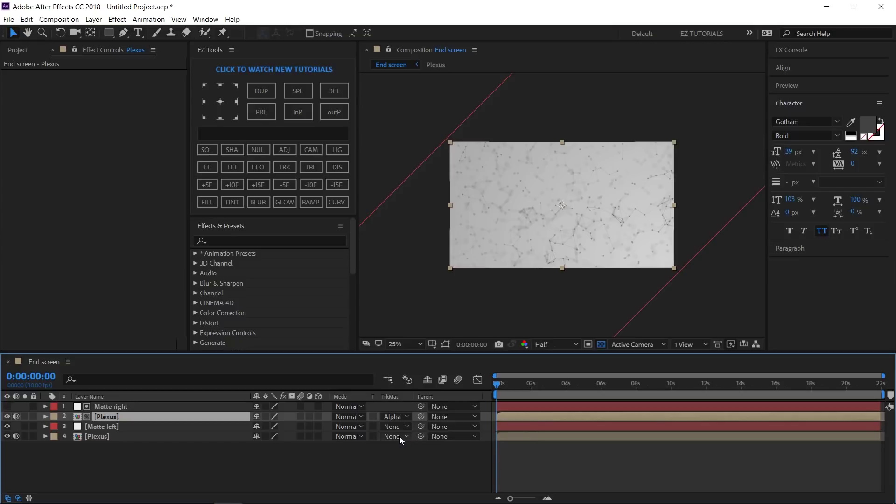
left_click(399, 436)
left_click(411, 461)
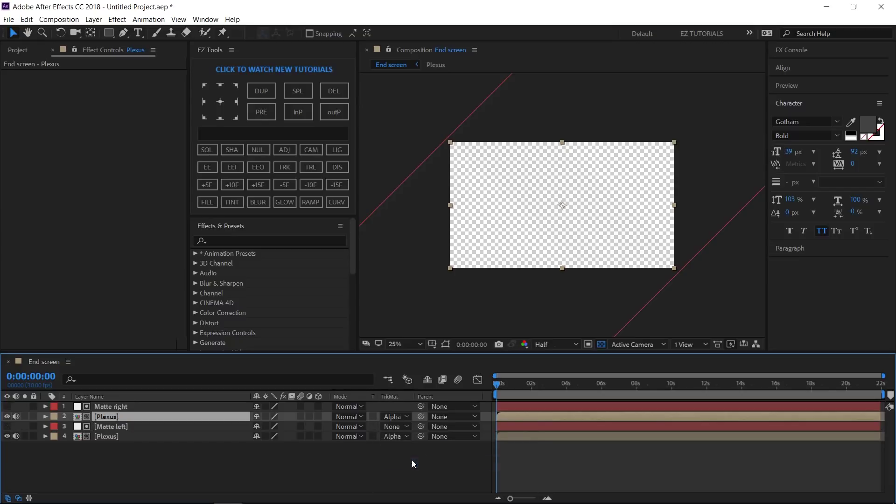
left_click(412, 460)
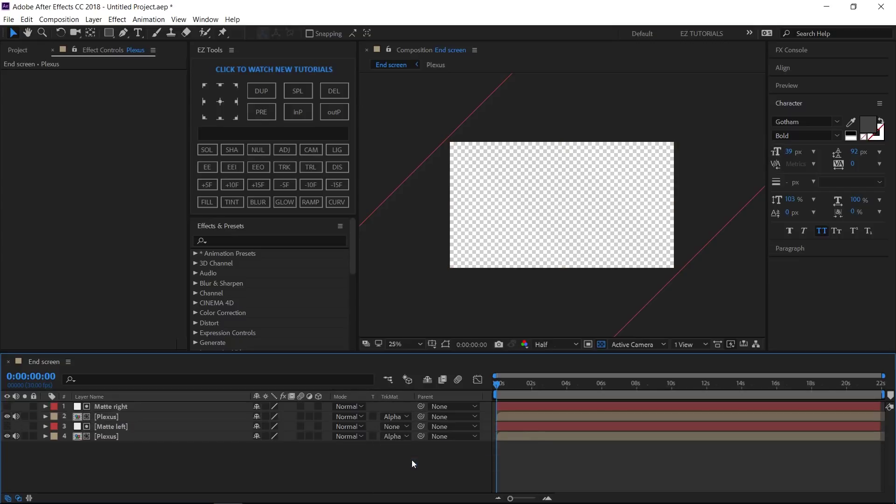
left_click(502, 386)
left_click_drag(502, 387, 514, 391)
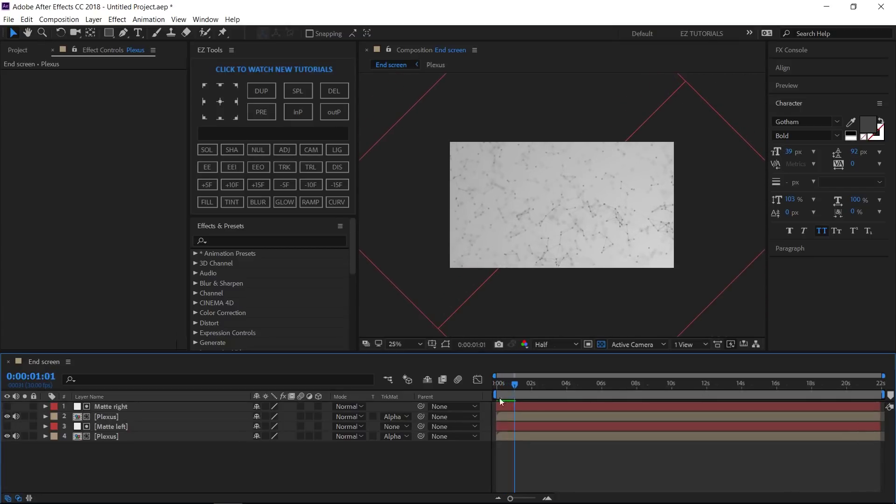
left_click(227, 134)
Create a black solid named 'Slide' and rotate it 75°.
type("Slide")
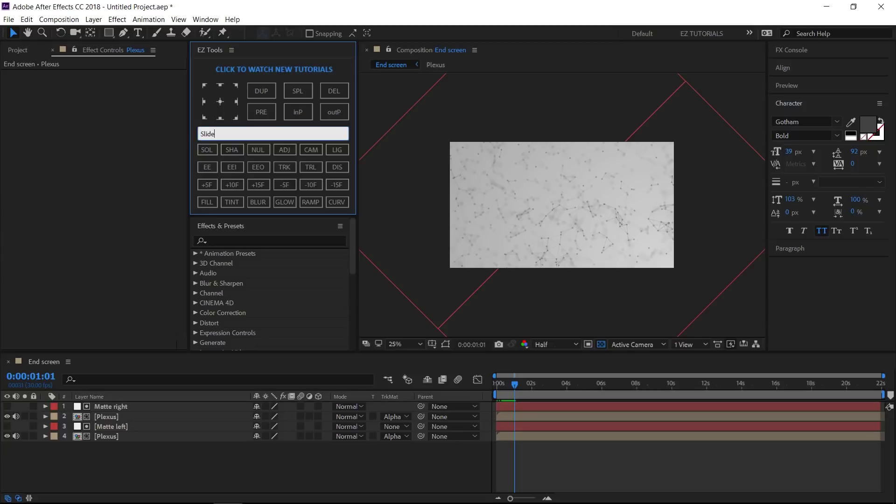
left_click(203, 151)
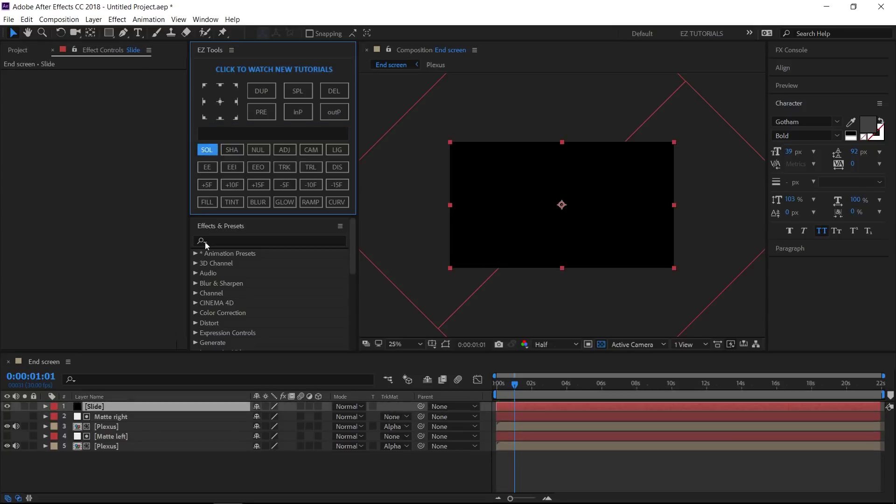
left_click(198, 406)
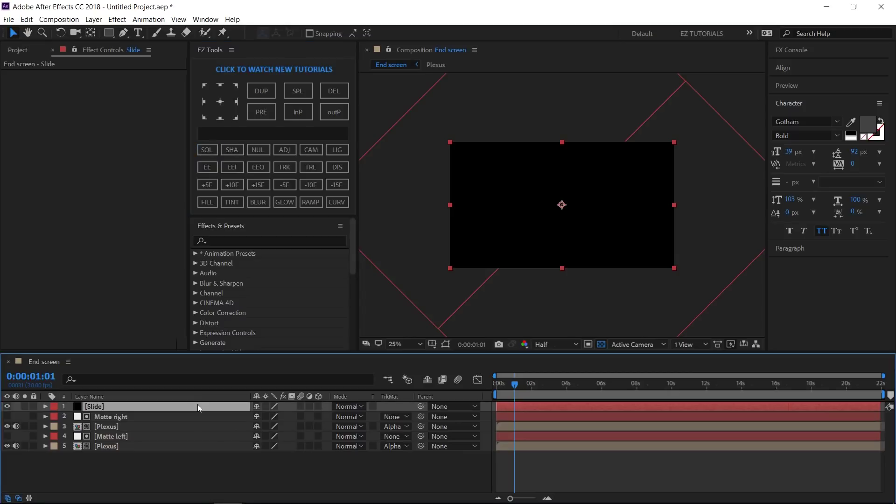
key("r")
left_click(268, 415)
type("75")
key("Return")
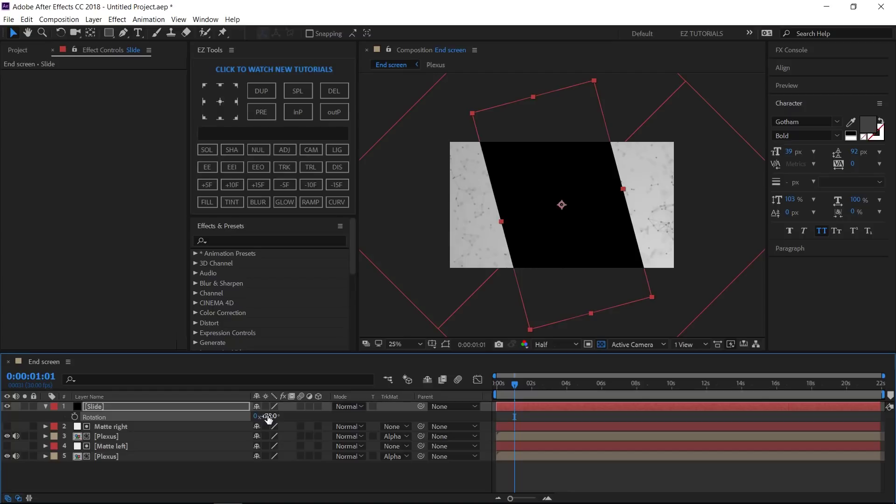
Set Slide's X position to 1510 and move the time to 0:00:02:00.
key("p")
left_click(264, 417)
type("1510")
key("Return")
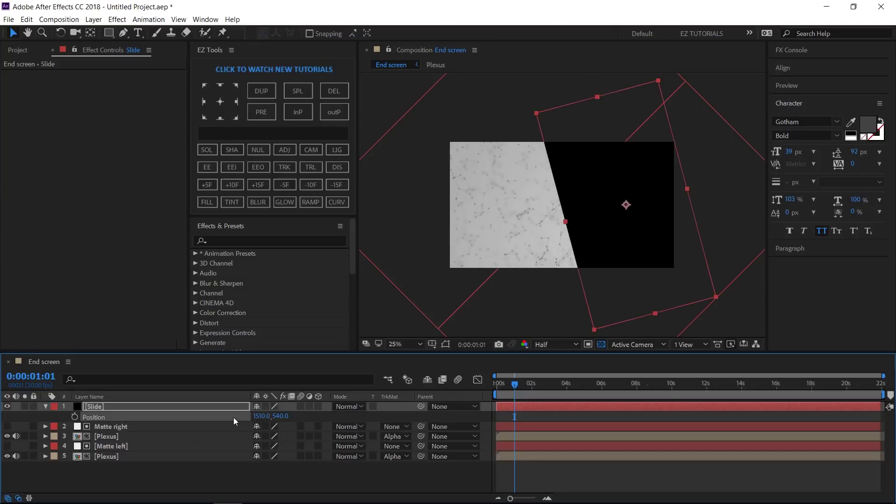
key("alt+shift+j")
type("2.0")
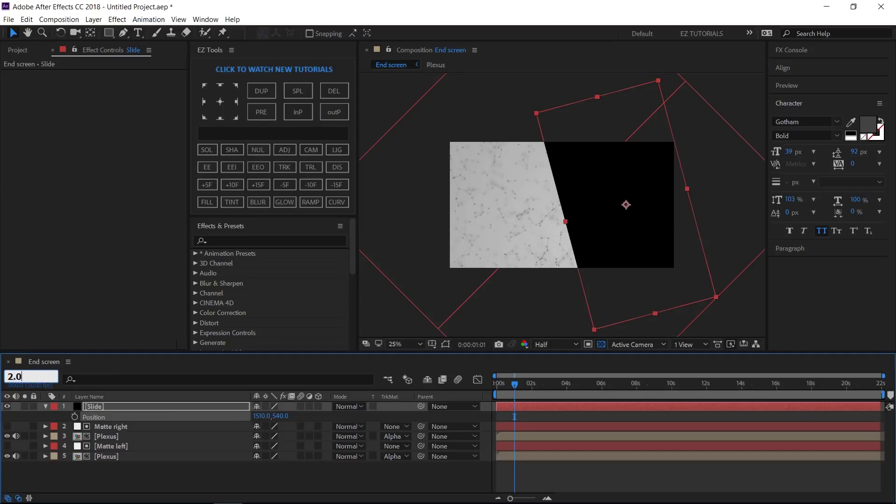
key("Return")
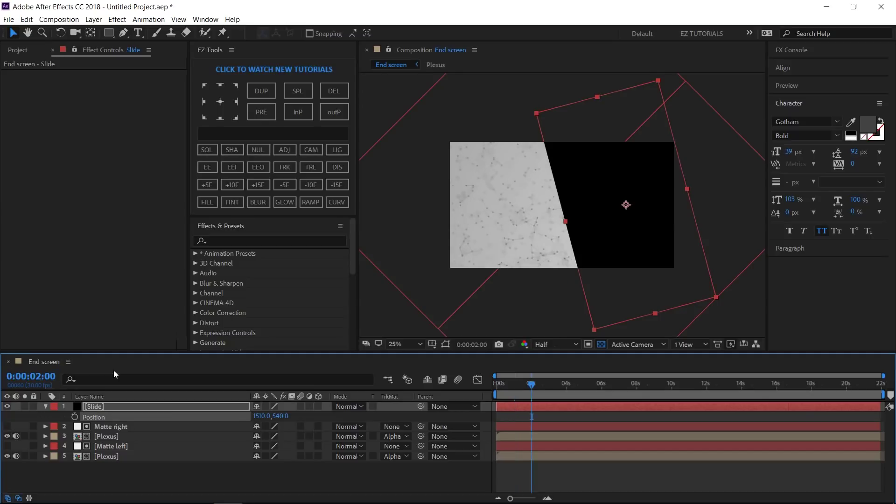
Keyframe the Slide panel's Position at 2 s, then push it off-screen right to 2635 at 1 s.
left_click(75, 418)
left_click(326, 185)
left_click(326, 184)
left_click_drag(262, 416, 350, 428)
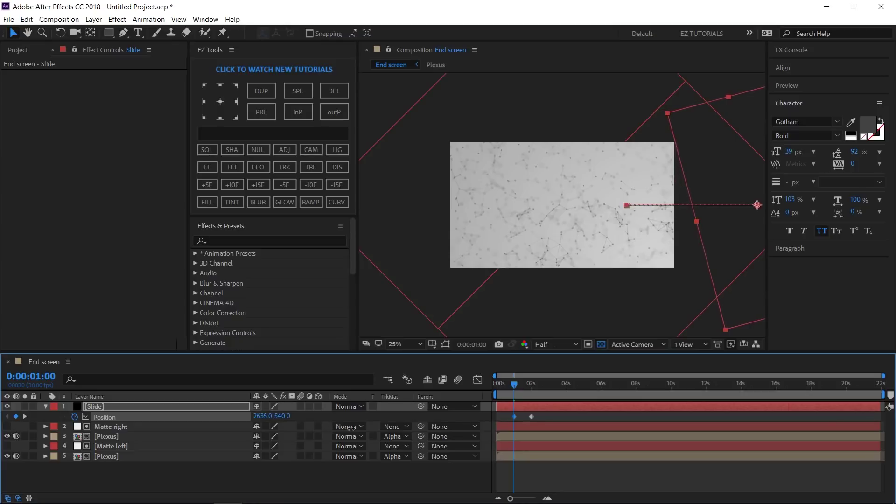
Easy Ease both Position keyframes and raise incoming influence to 100% for a sharp deceleration.
left_click_drag(536, 420, 501, 419)
left_click(207, 167)
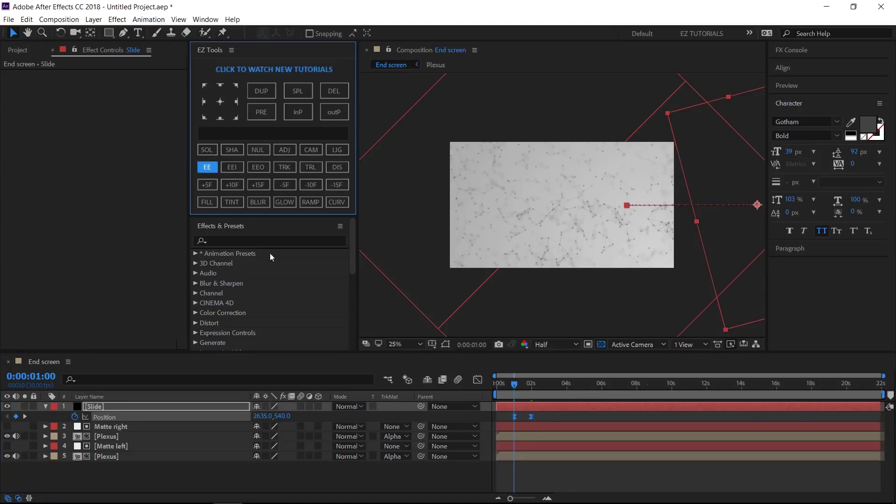
left_click(477, 380)
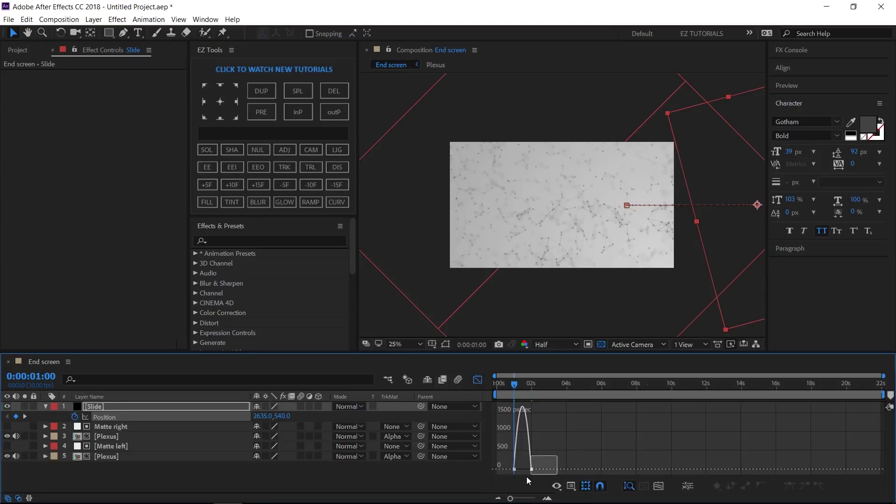
left_click_drag(523, 477, 497, 454)
left_click(478, 380)
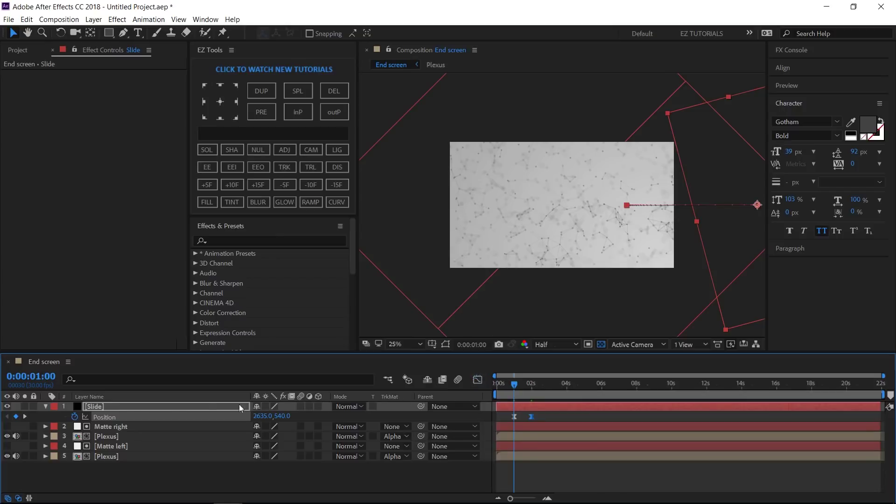
left_click(46, 406)
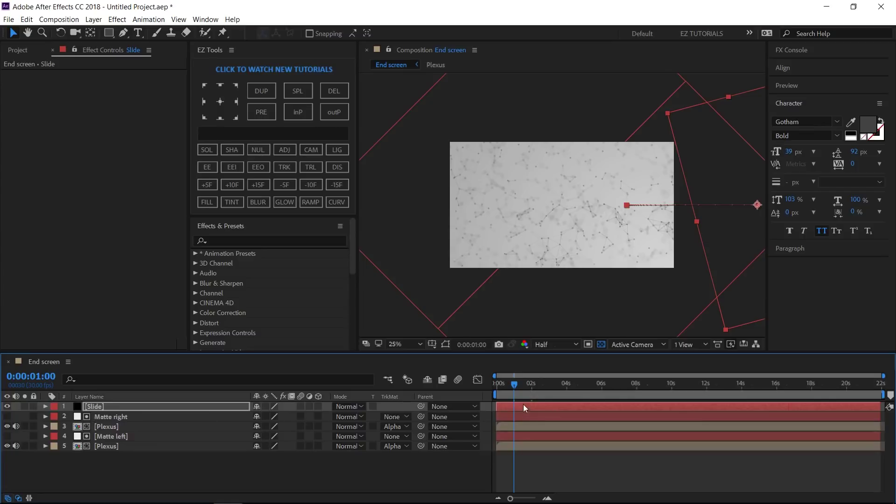
left_click_drag(529, 388, 537, 388)
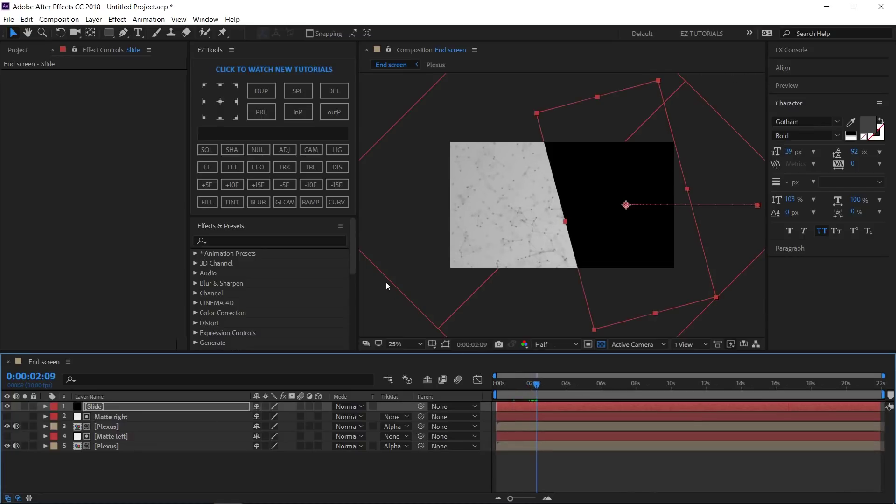
Apply a Gradient Ramp with End Color 7E7E7E, Start Color B0AEAE and Start of Ramp Y 1040.
left_click(315, 205)
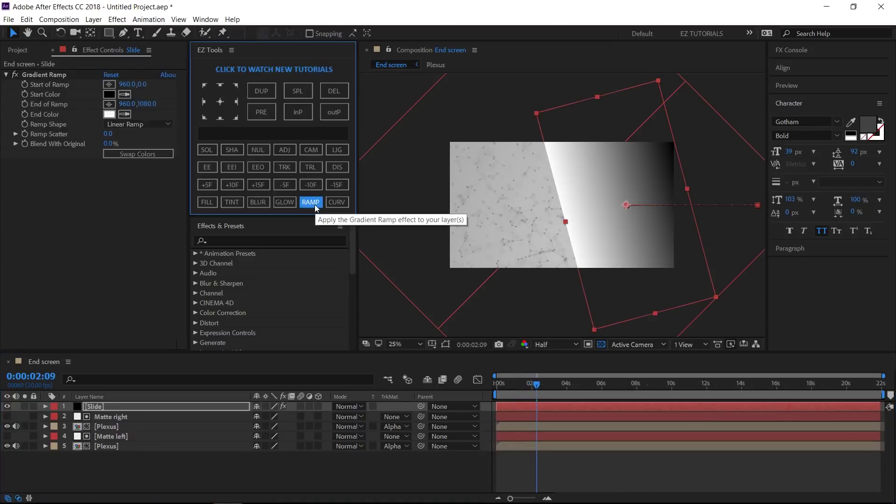
left_click(109, 114)
type("7E7E7E")
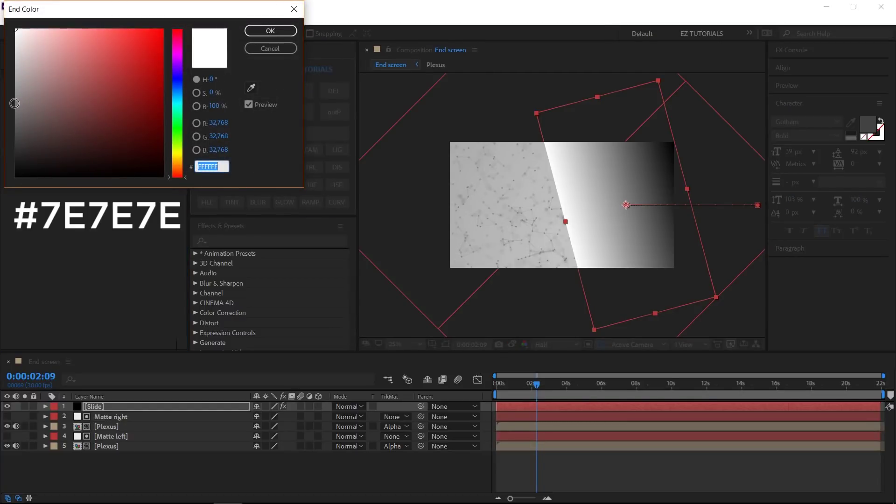
left_click(268, 30)
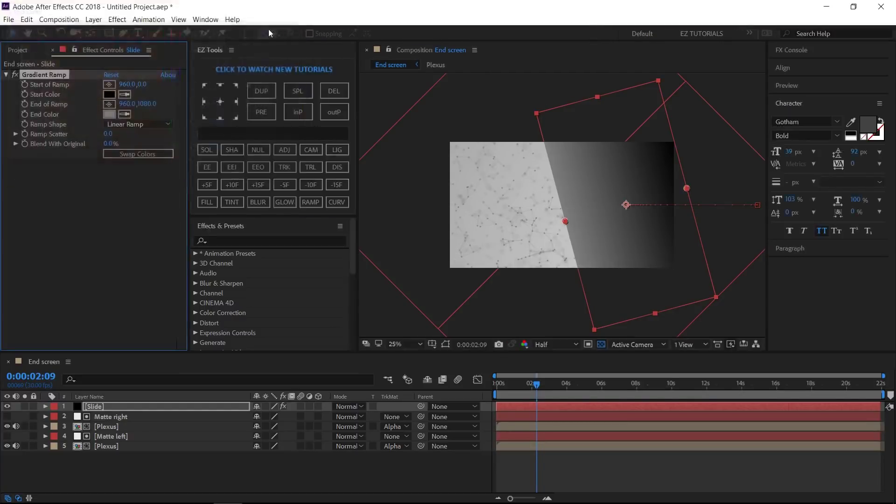
left_click(113, 94)
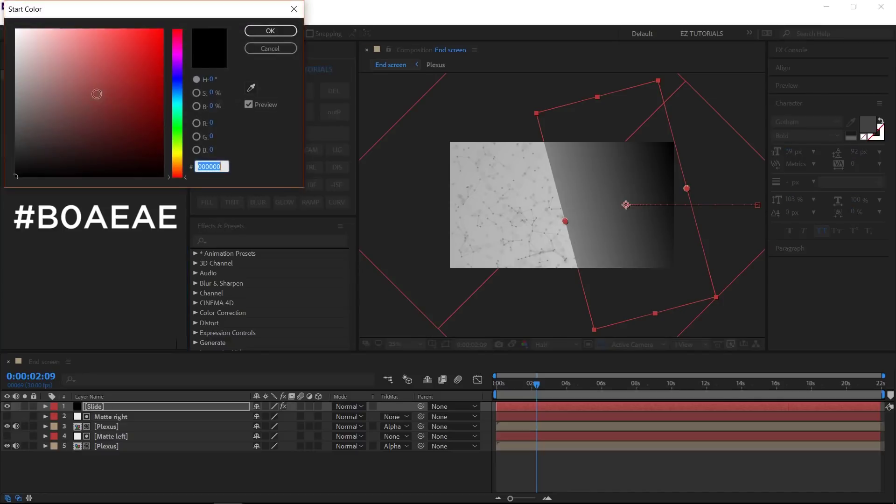
type("B0AEAE")
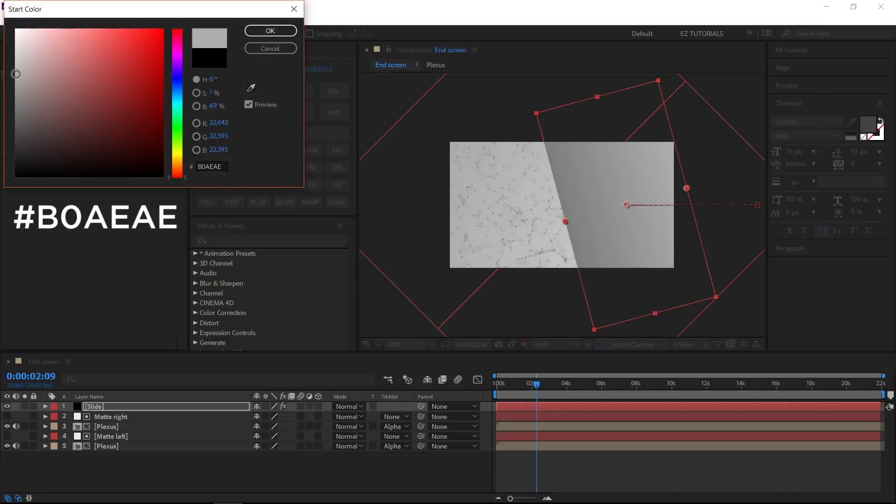
left_click(270, 31)
left_click(143, 84)
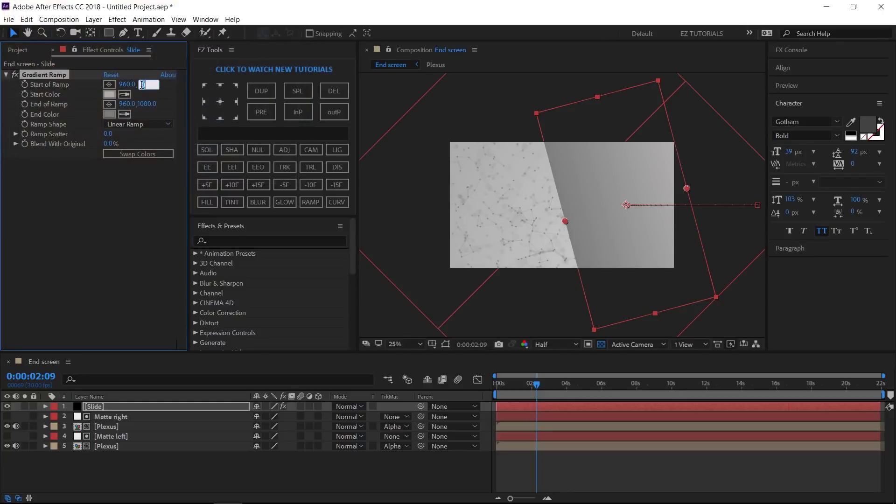
type("1040")
key("Return")
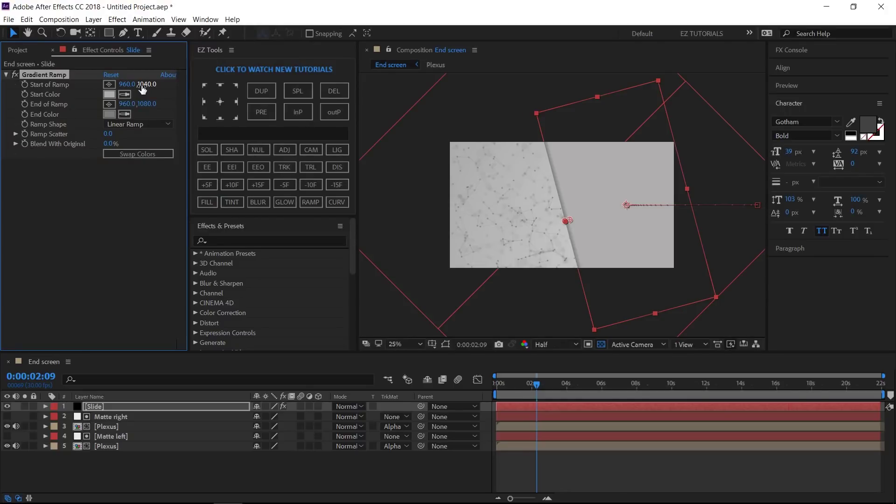
Create a shape layer with EZ Tools SHA and rename it 'Circle'.
left_click(227, 151)
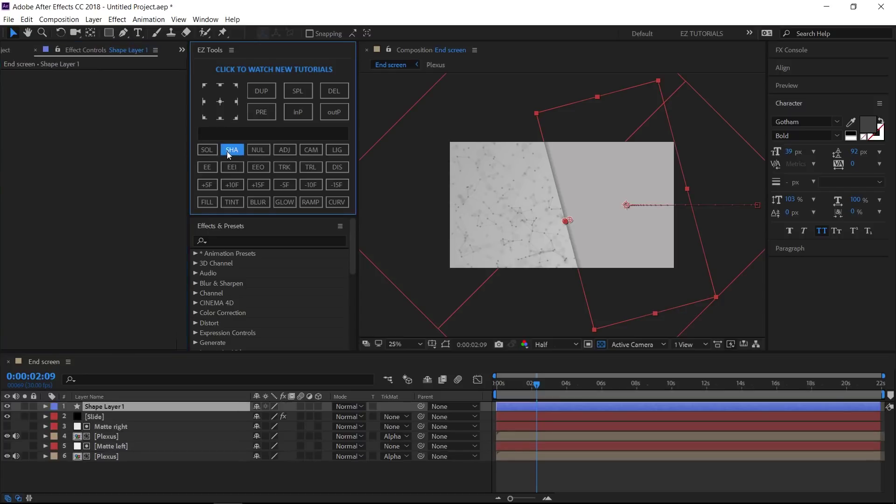
left_click(124, 405)
key("Return")
type("Circle")
key("Return")
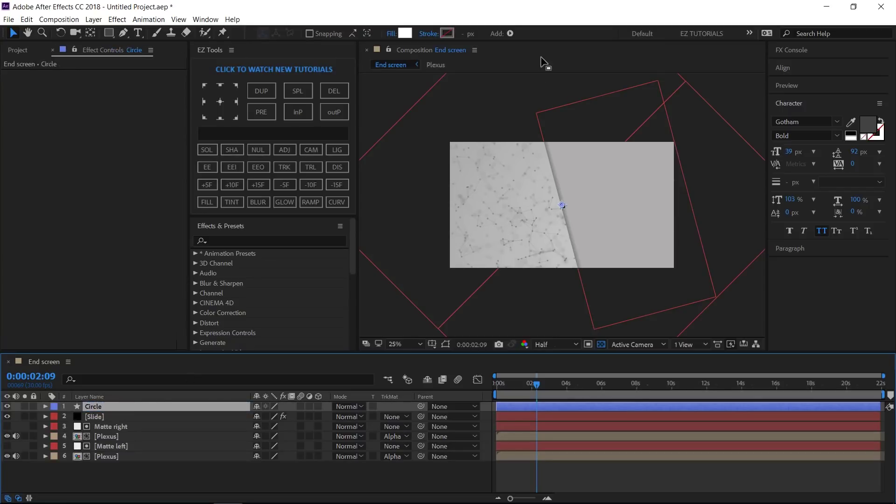
Add an Ellipse path and a Stroke to the Circle layer's contents.
left_click(511, 33)
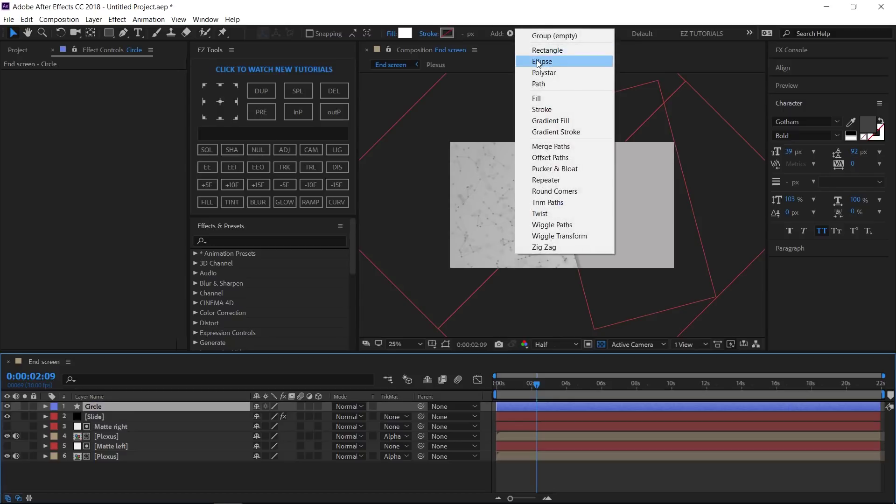
left_click(538, 61)
left_click(510, 34)
left_click(548, 108)
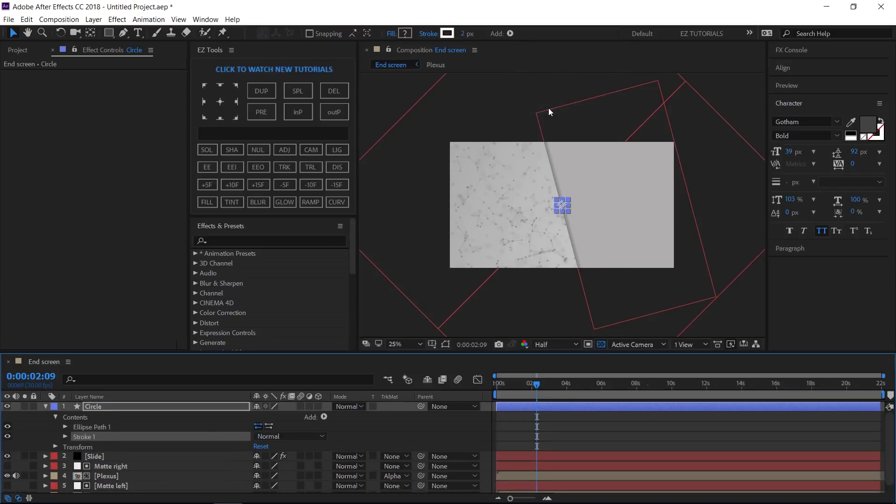
Set the Stroke 1 colour to dark grey 424242.
left_click(65, 436)
left_click(258, 429)
type("424242")
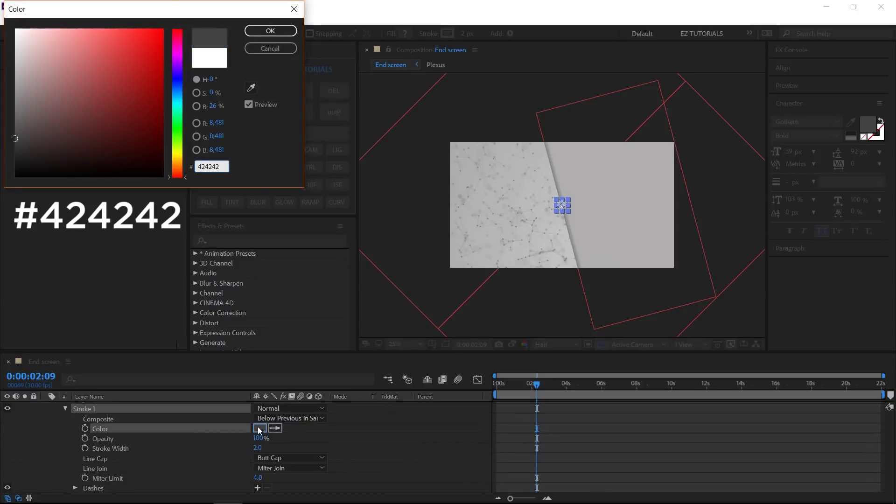
key("Return")
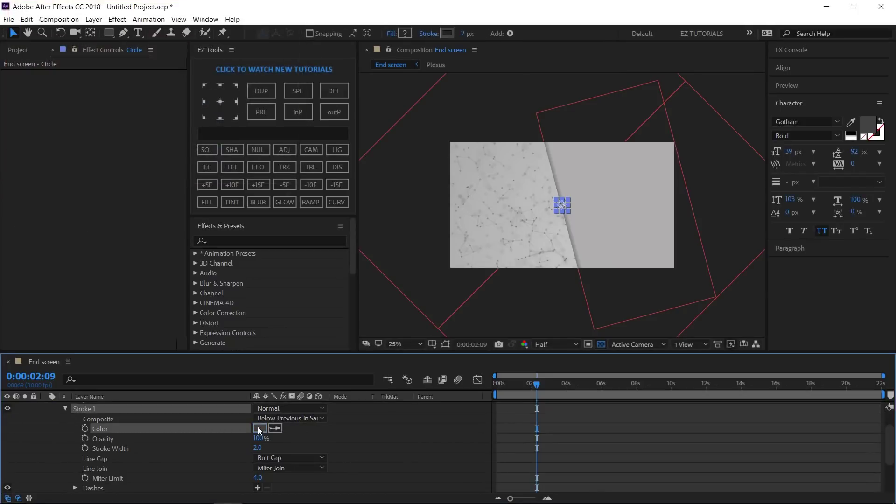
scroll(254, 427, "up", 2)
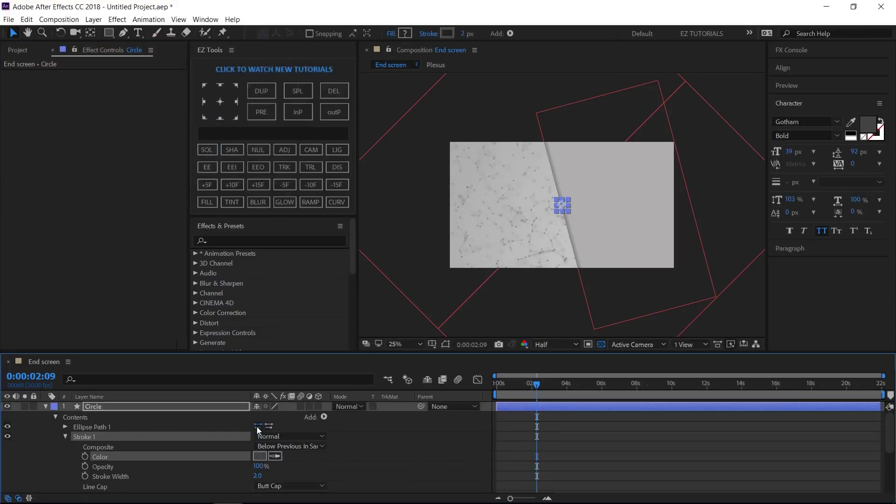
Set the Ellipse Path 1 size to 321 × 321.
left_click(66, 427)
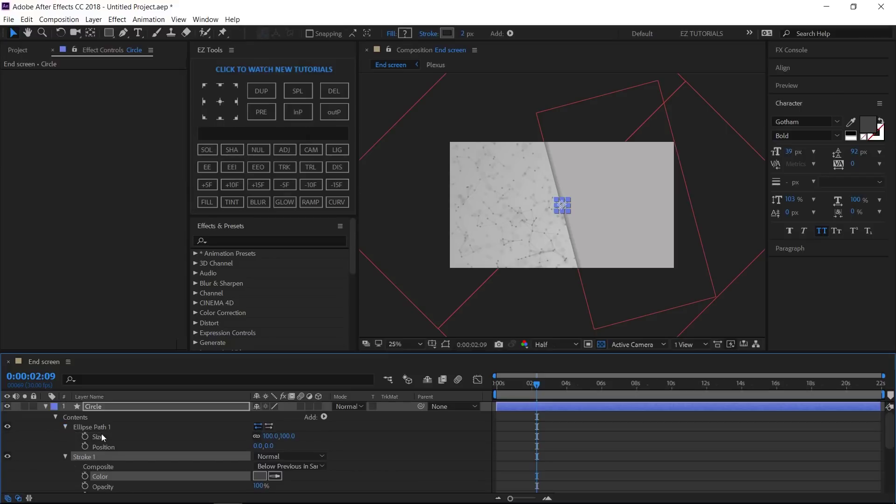
left_click(271, 436)
type("321")
key("Return")
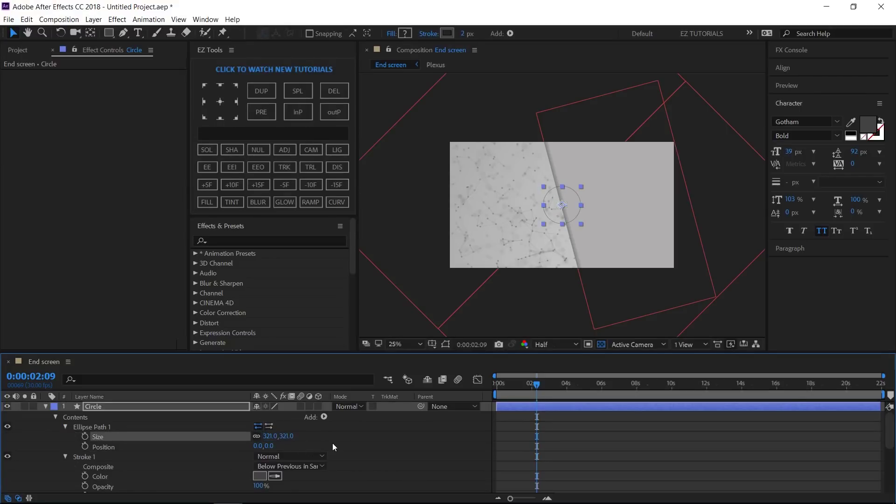
Move the Circle layer to position 514, 296.
left_click(213, 407)
key("p")
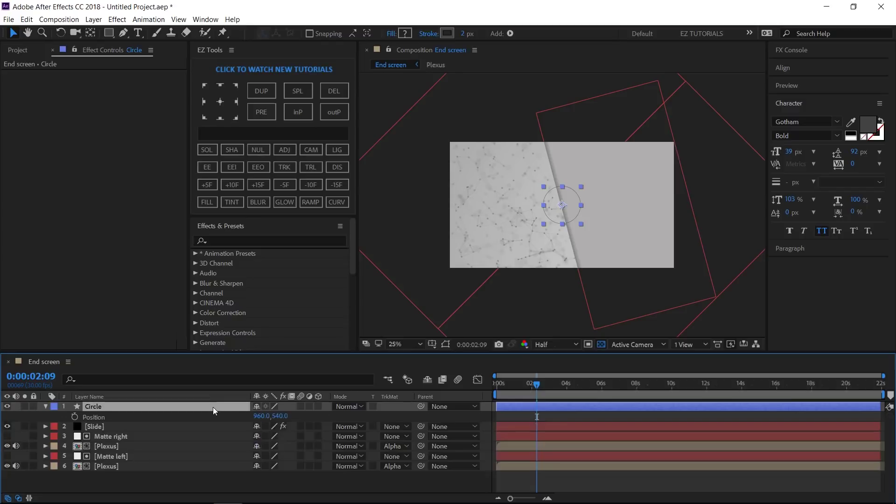
left_click(258, 416)
type("514")
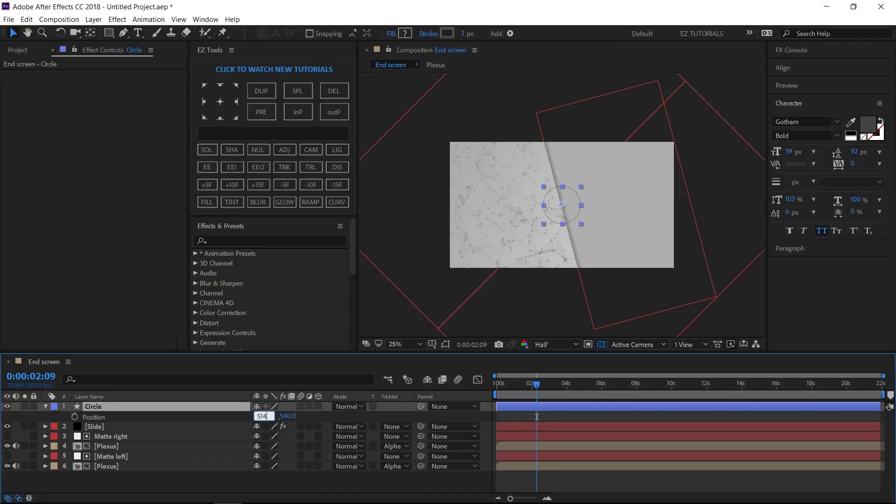
key("Tab")
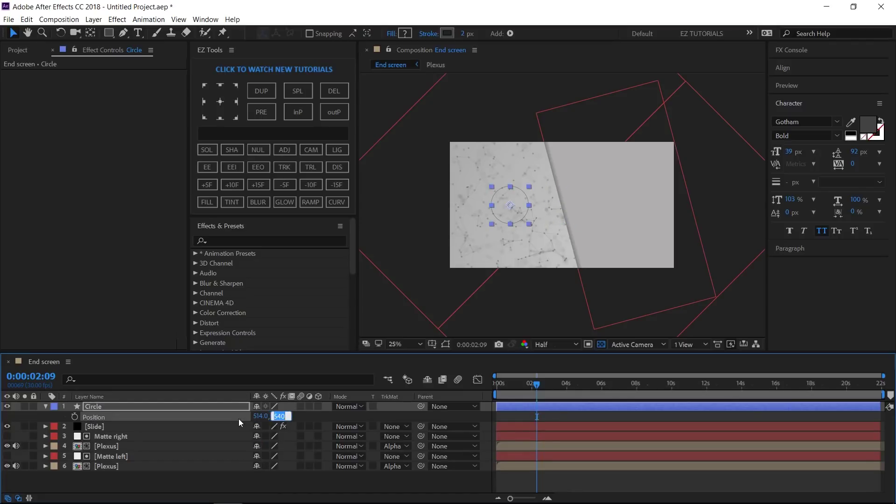
type("296")
key("Return")
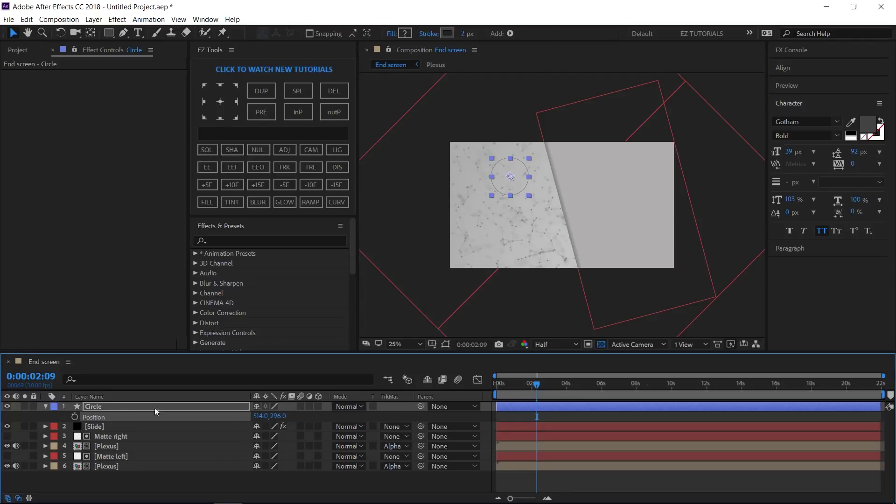
left_click(48, 407)
left_click(47, 407)
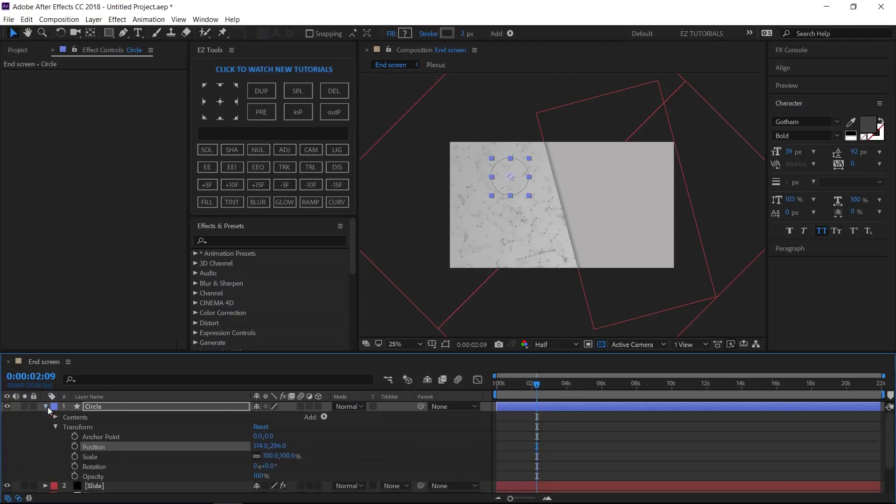
Add Trim Paths to the circle and keyframe End at 0% at 2 s.
left_click(322, 417)
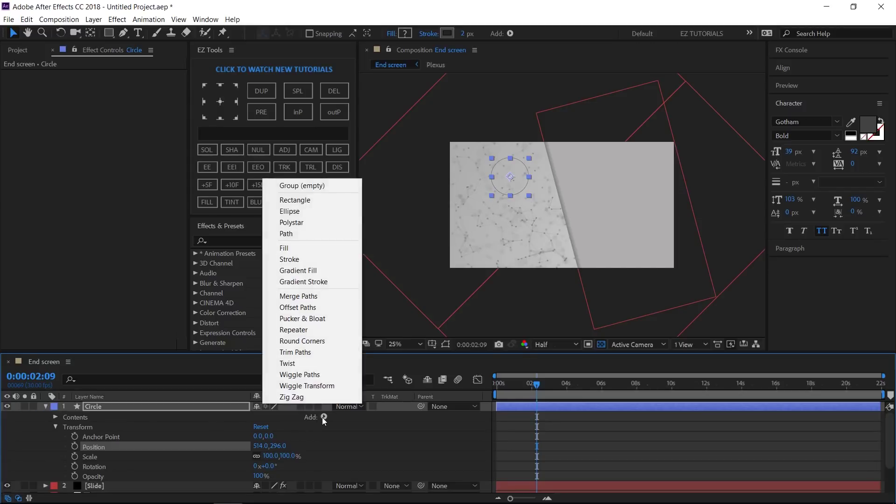
left_click(300, 353)
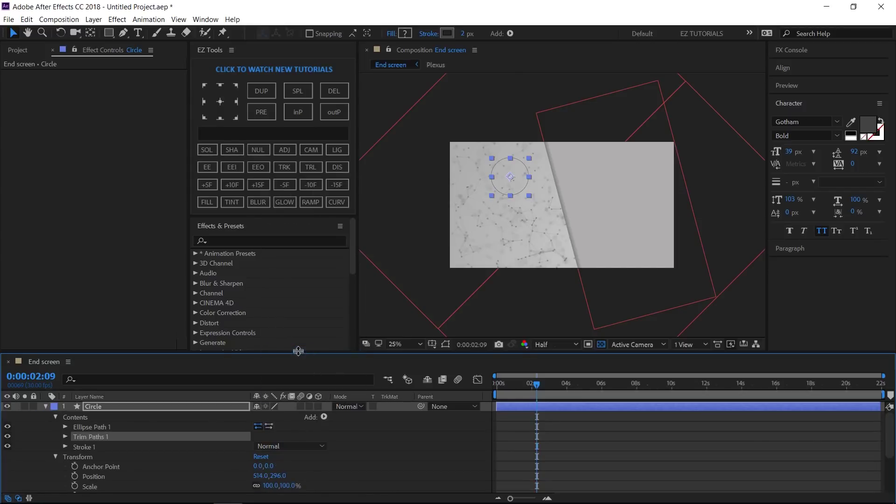
left_click(52, 376)
type("2.0")
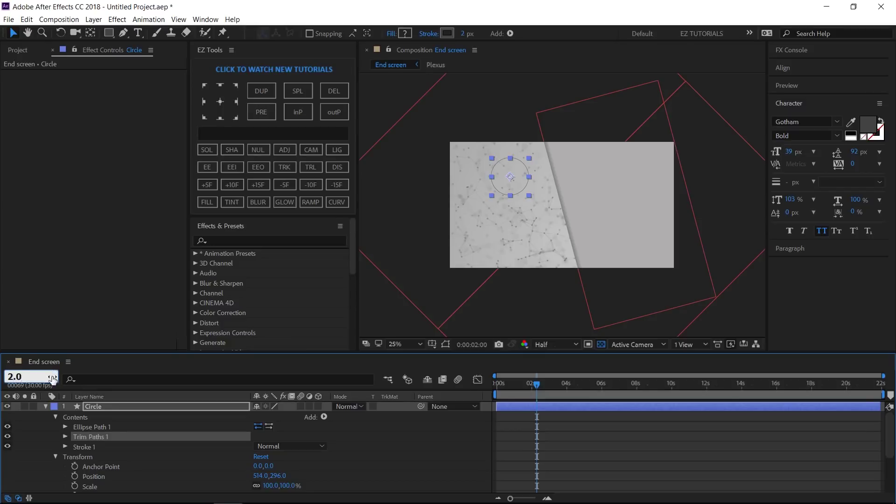
key("Return")
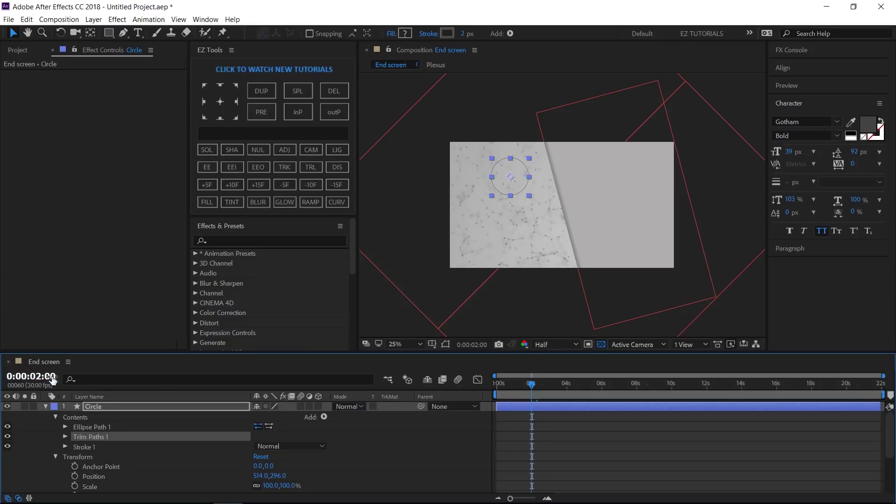
left_click(64, 436)
left_click_drag(266, 460, 87, 468)
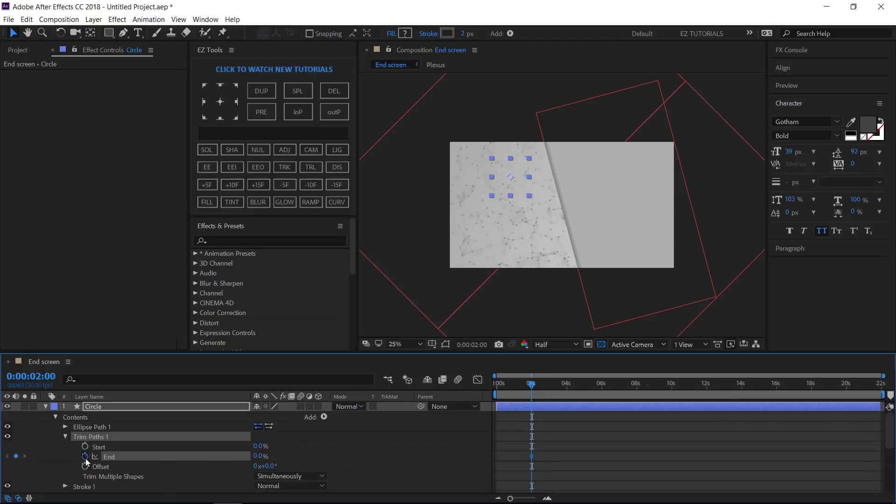
Keyframe Trim Paths End at 100% at 3 s and Easy Ease both End keyframes.
left_click(258, 184)
left_click(258, 183)
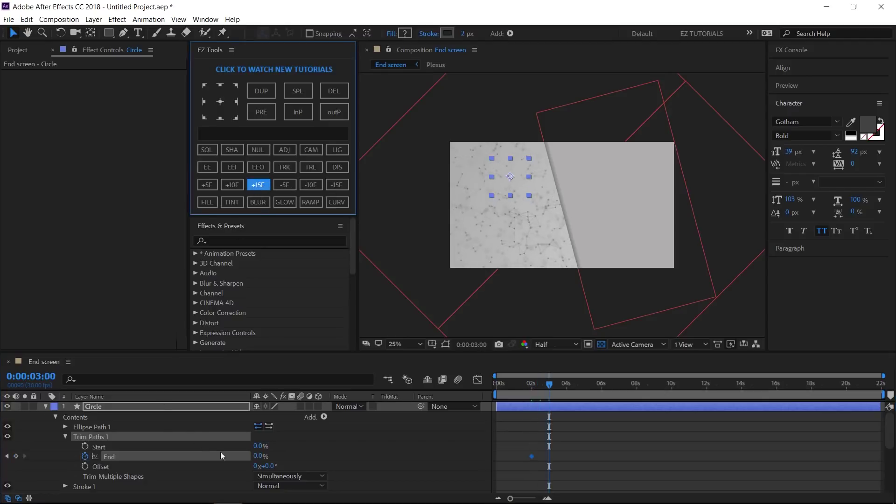
left_click_drag(257, 459, 428, 459)
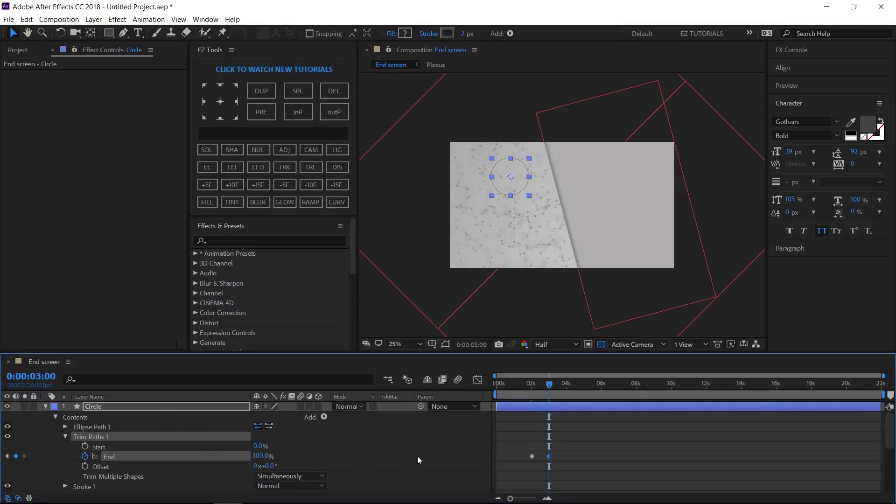
left_click_drag(573, 453, 510, 462)
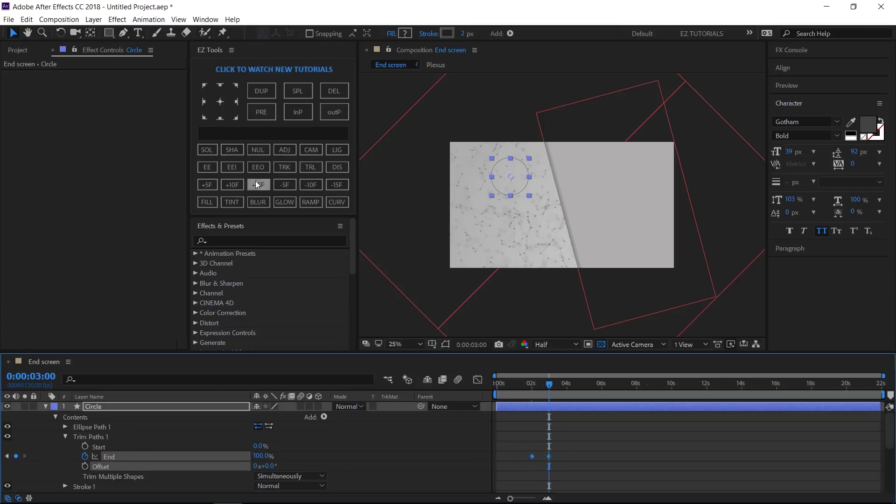
left_click(212, 167)
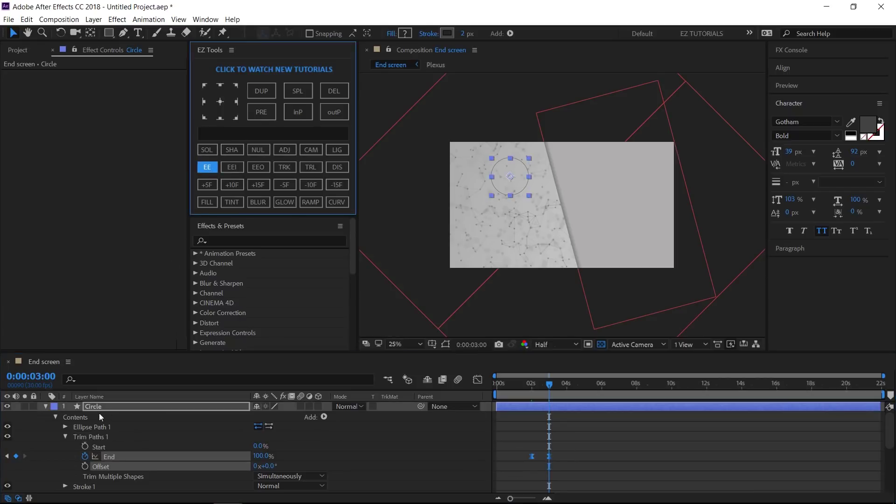
left_click(46, 407)
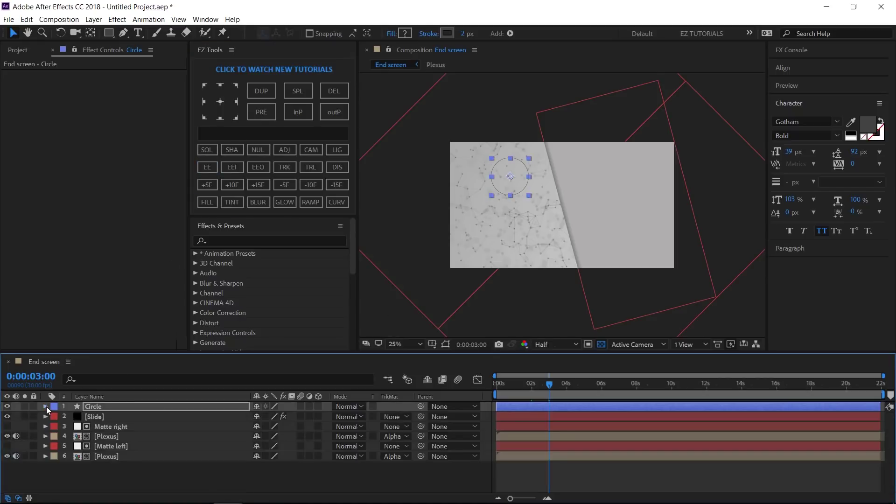
Drag logo.png into the timeline above Circle and pre-compose it as 'Logo'.
left_click(20, 51)
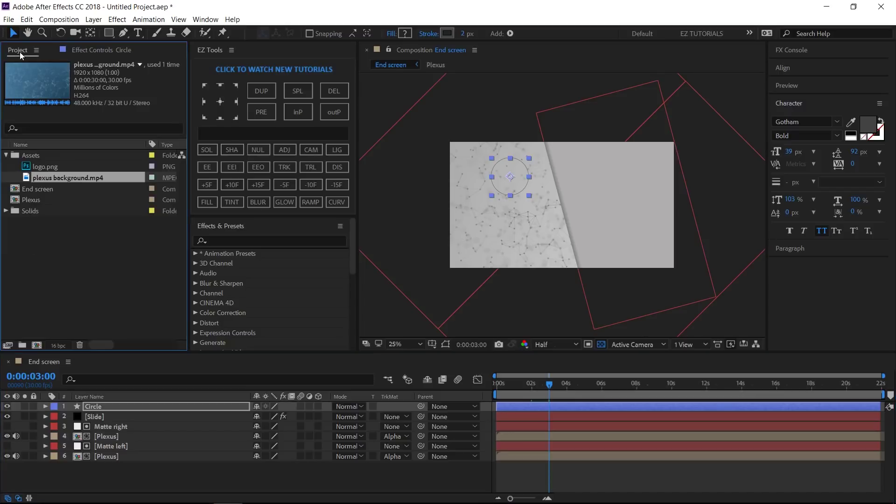
left_click_drag(39, 167, 65, 401)
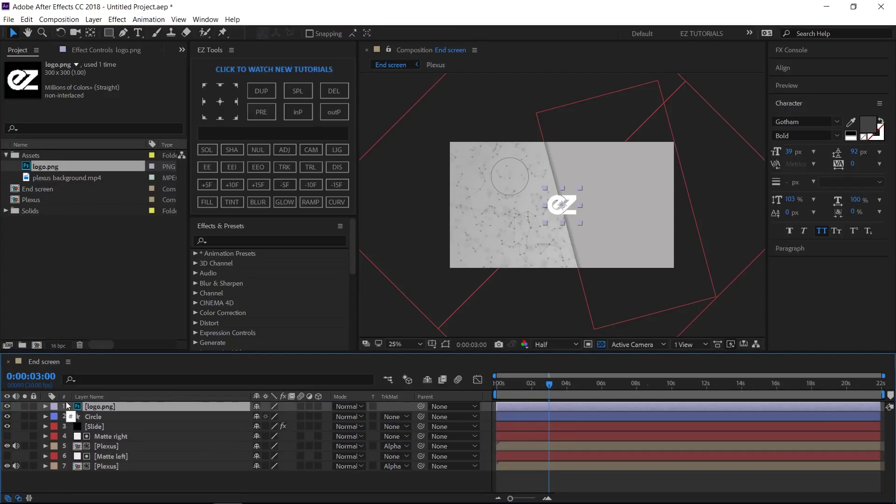
left_click(225, 135)
type("Logo")
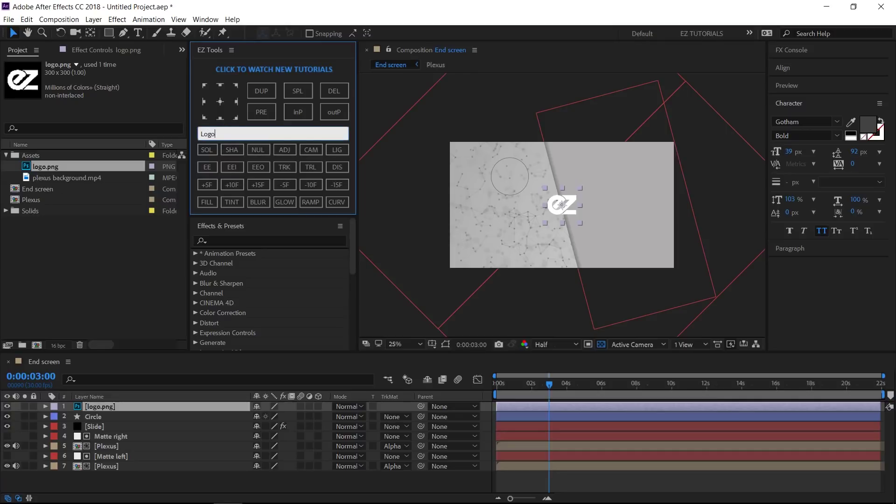
left_click(265, 117)
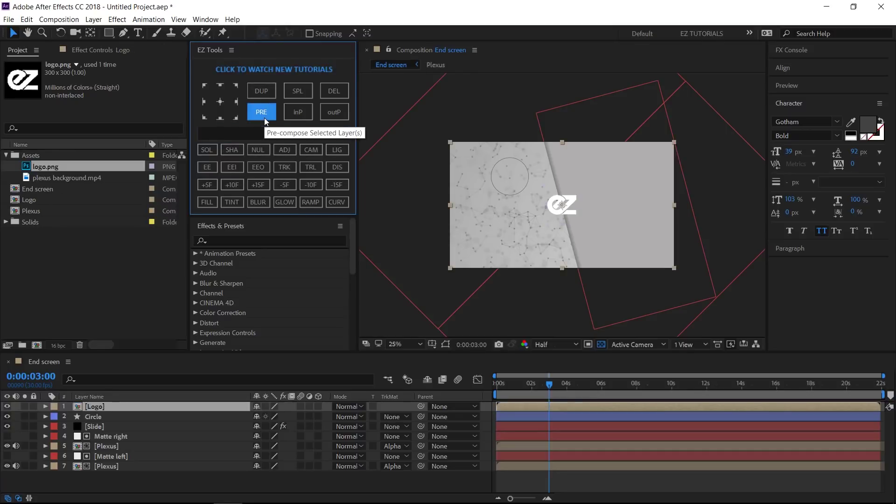
key("s")
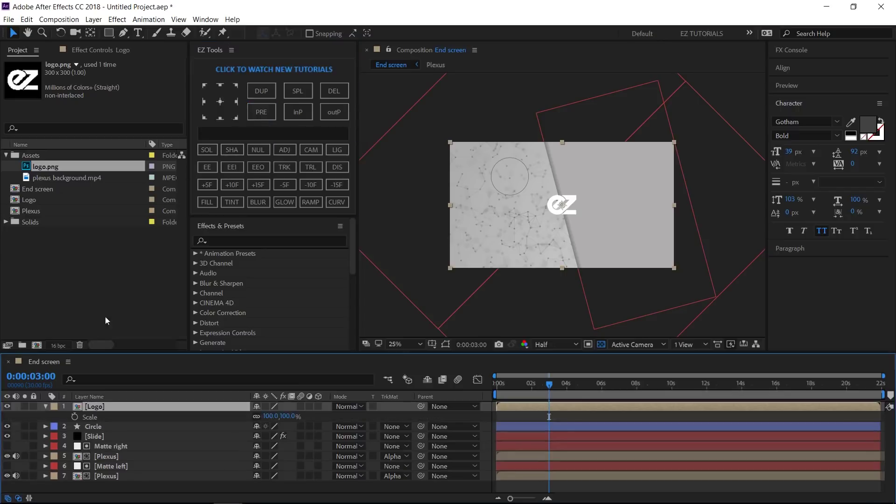
Set a Logo Scale keyframe of 0% at 0:00:02:00.
left_click(41, 376)
type("2.")
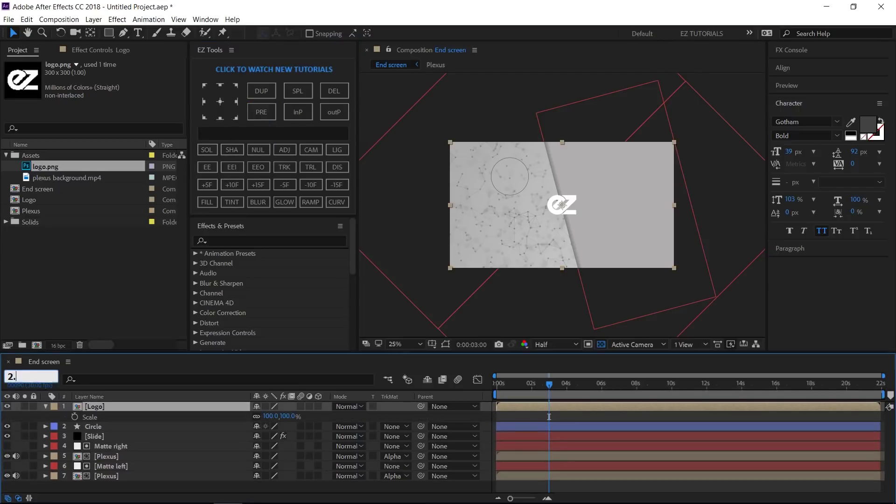
key("Return")
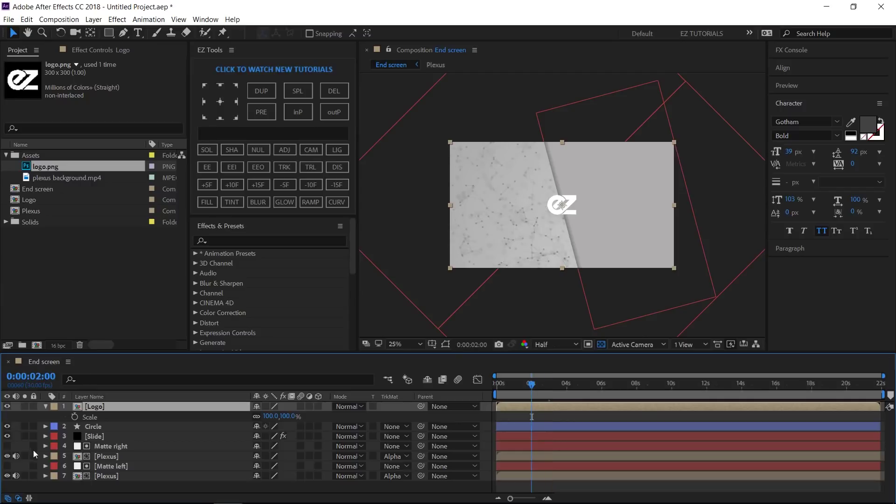
left_click(74, 417)
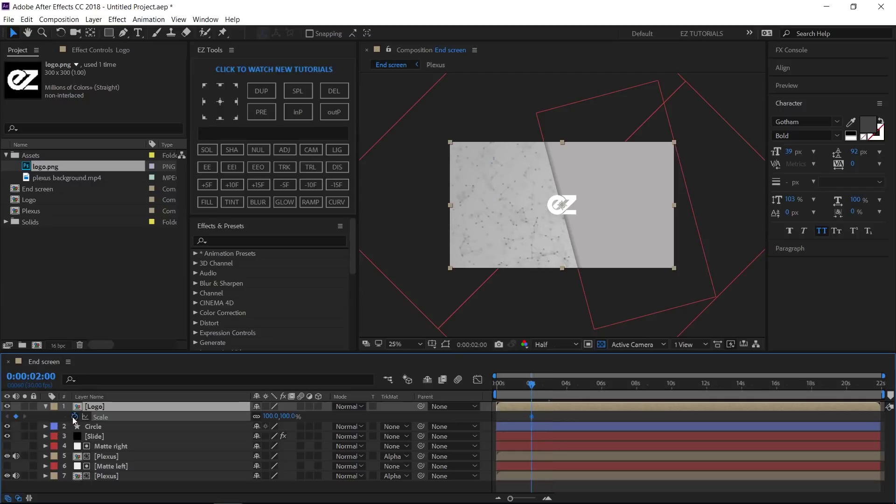
left_click(267, 417)
type("0")
key("Return")
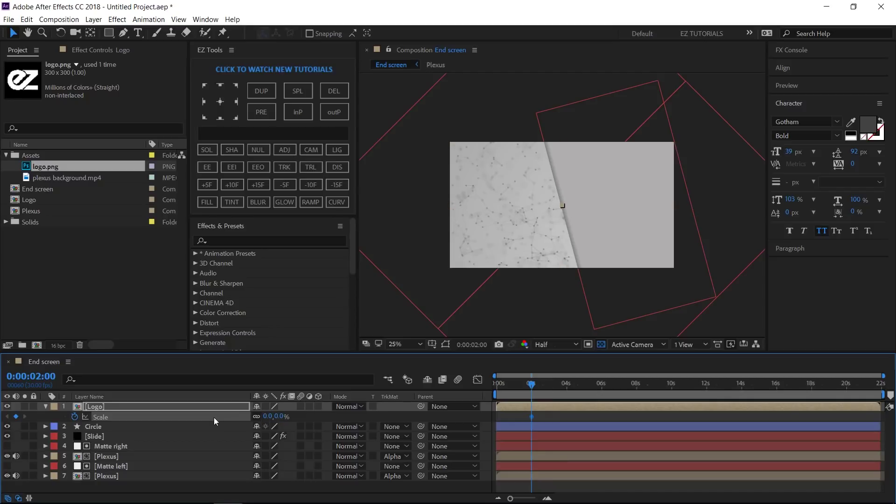
Add a 100% Scale keyframe at 0:00:02:10 and ease the keyframes with EEO.
left_click(227, 187)
left_click(267, 416)
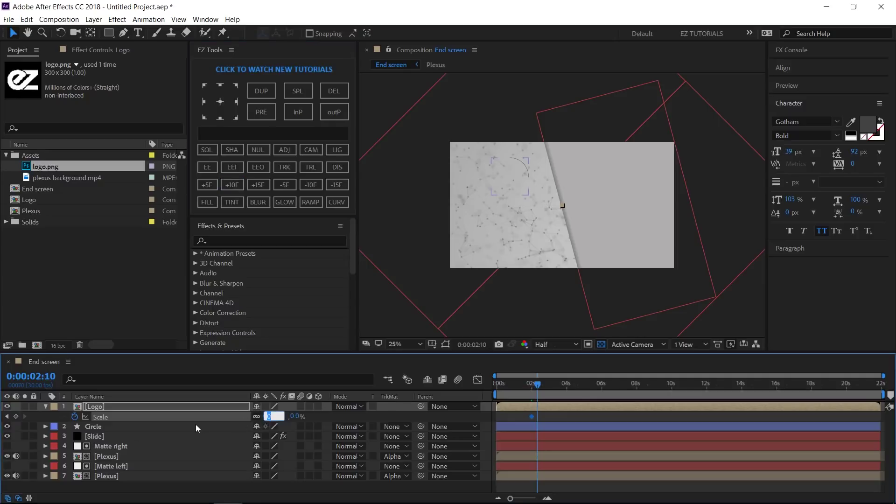
type("100")
key("Return")
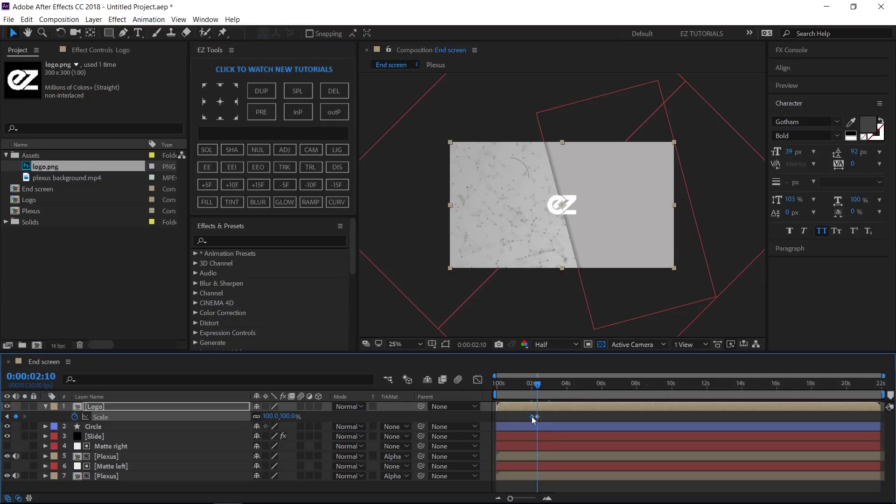
left_click(262, 165)
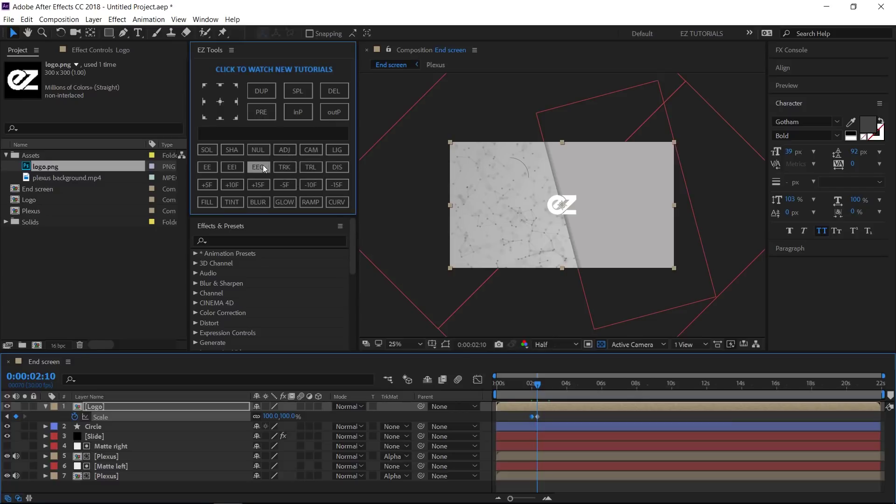
Paste the bounce expression starting 'n = 0;' onto the Logo's Scale.
left_click(74, 417, "alt")
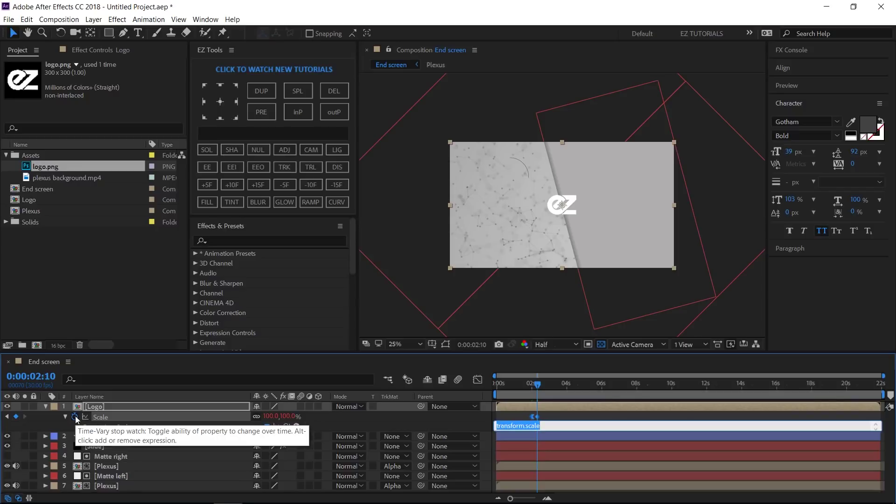
key("ctrl+v")
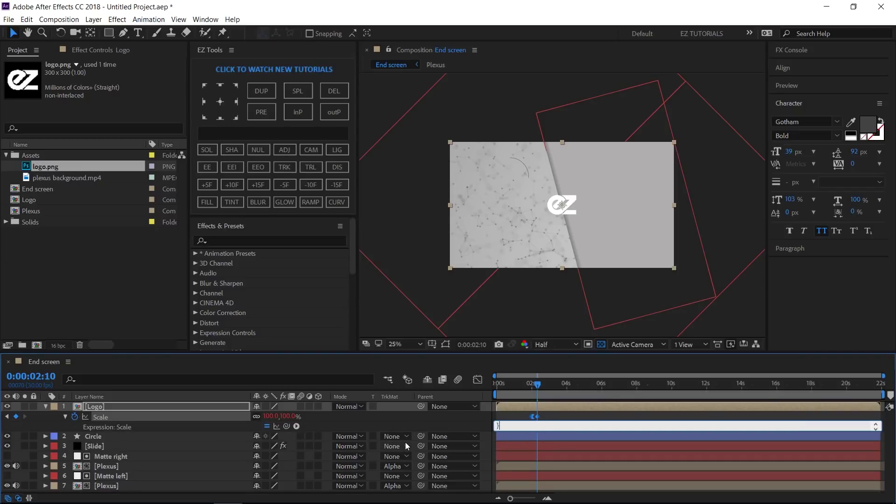
left_click(424, 425)
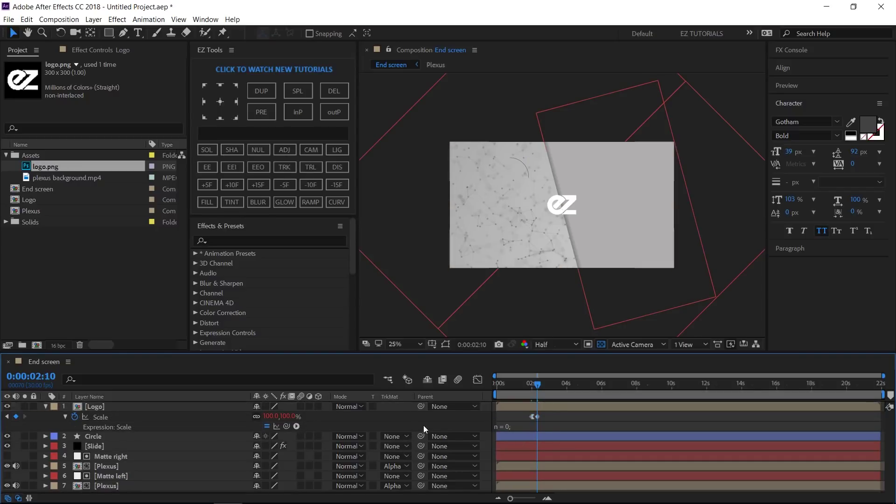
left_click(45, 407)
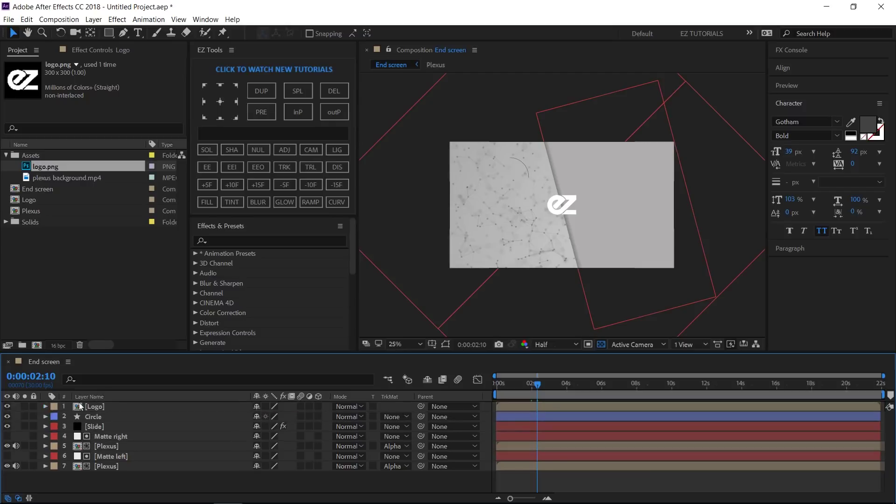
Set the Logo layer's Position to 514, 750.
left_click(95, 408)
key("p")
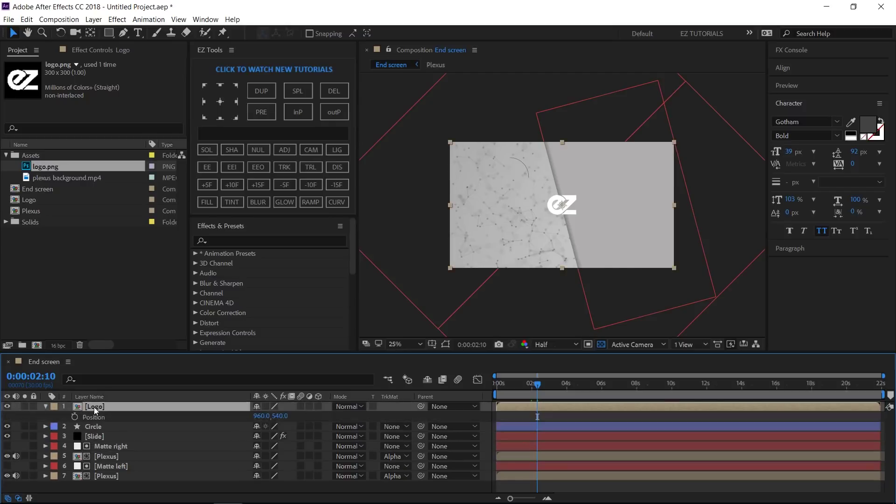
left_click(262, 418)
type("514")
key("Tab")
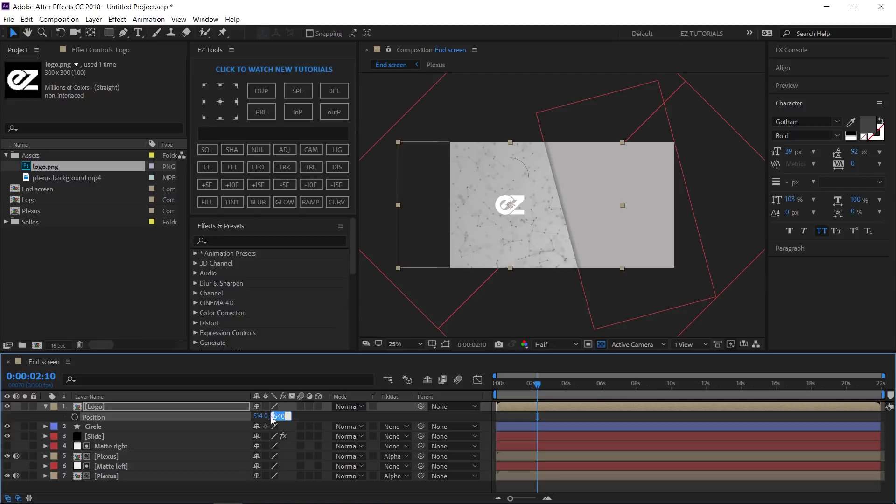
type("750")
key("Return")
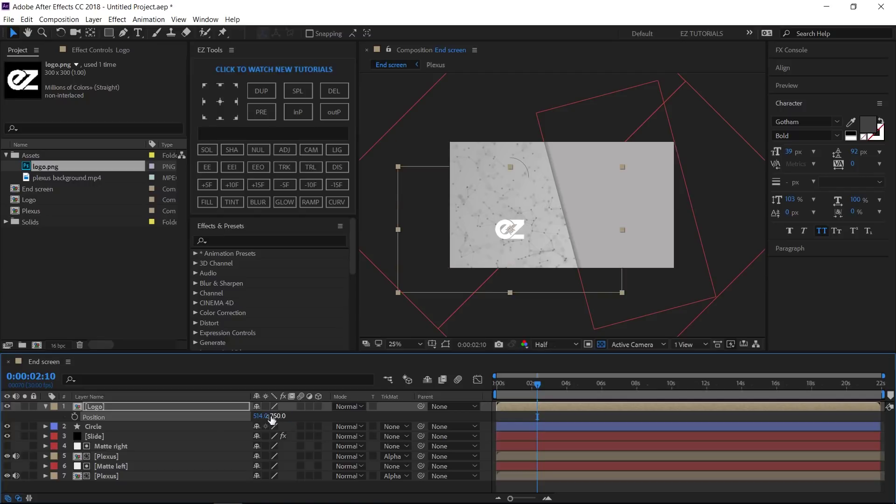
left_click(213, 410)
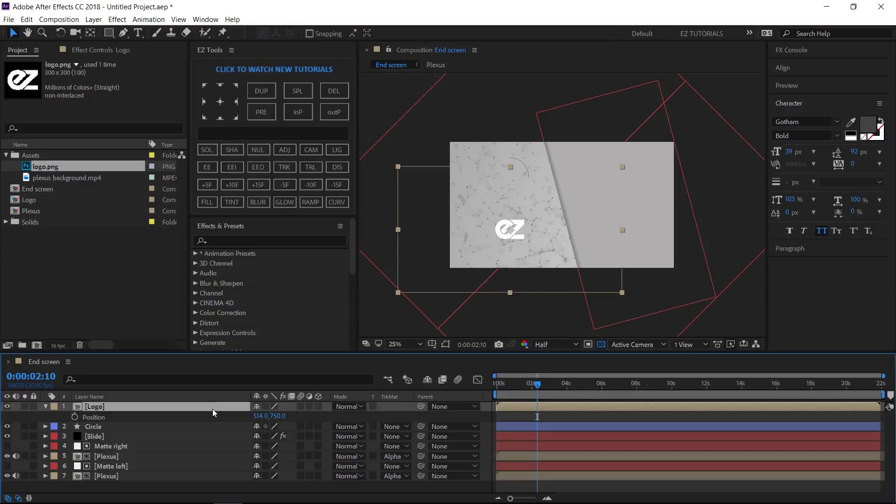
Add a Fill effect to the Logo layer with colour #7D4685, then collapse the layer.
left_click(212, 203)
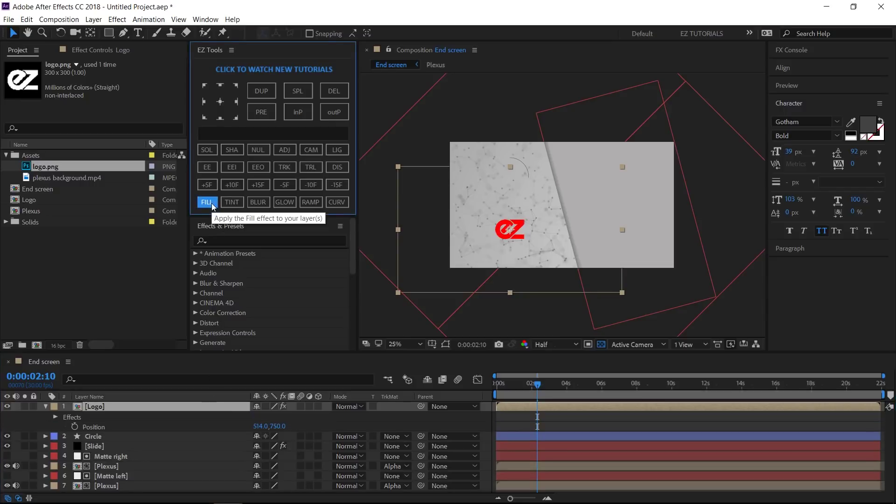
left_click(117, 53)
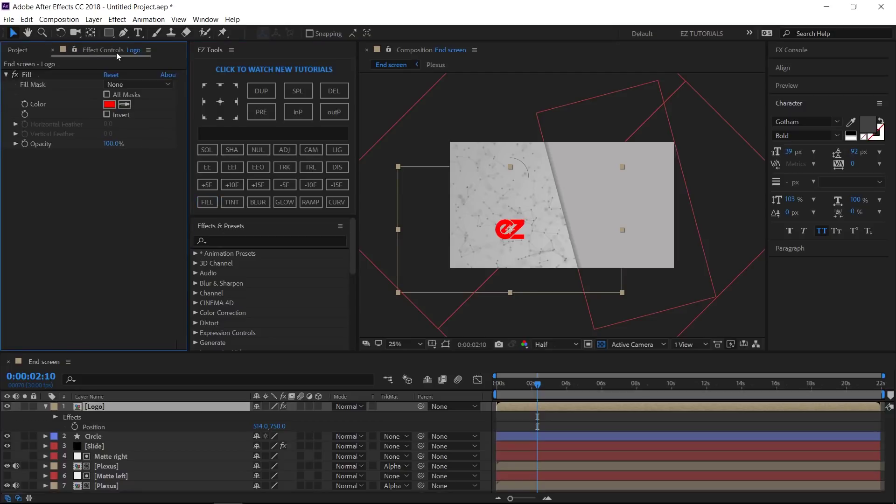
left_click(113, 104)
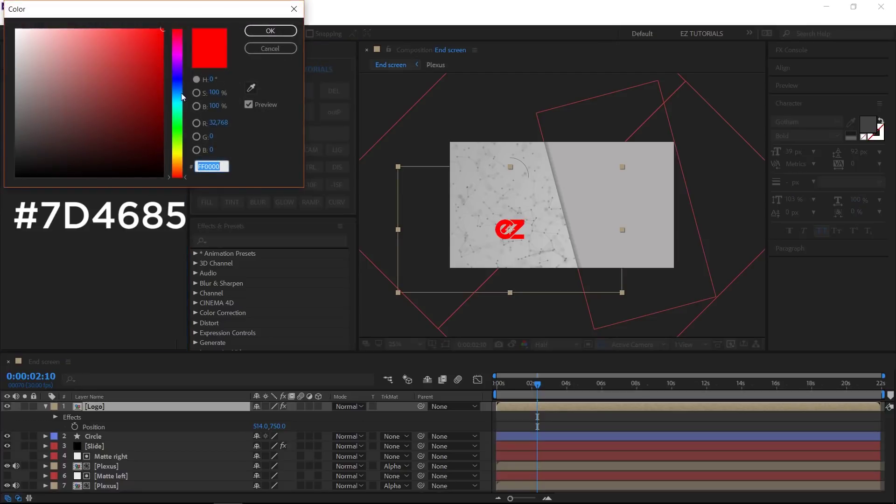
left_click(177, 57)
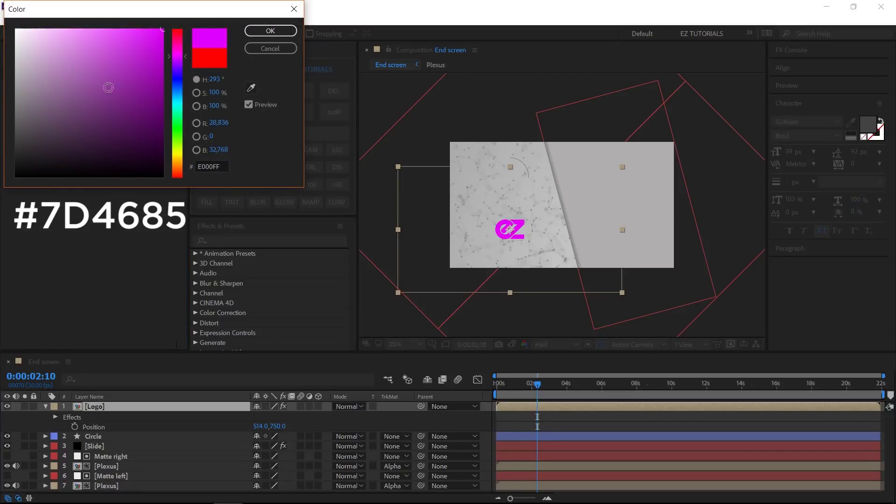
left_click(84, 99)
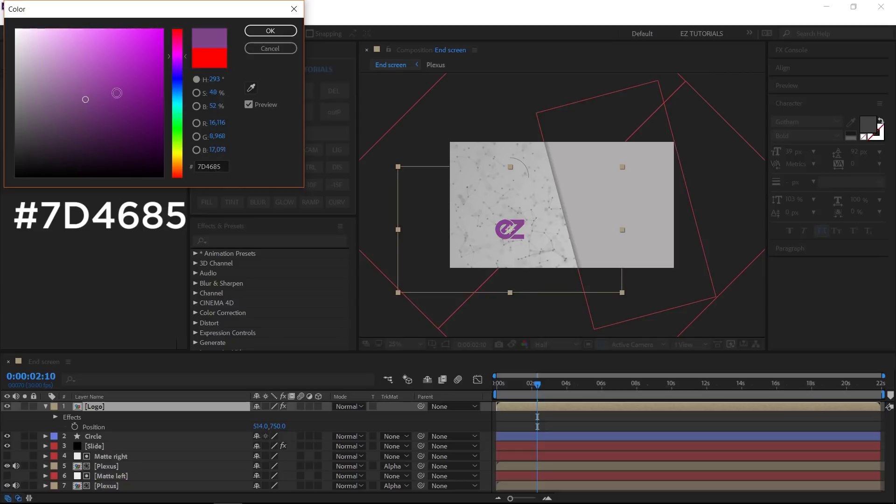
left_click(265, 29)
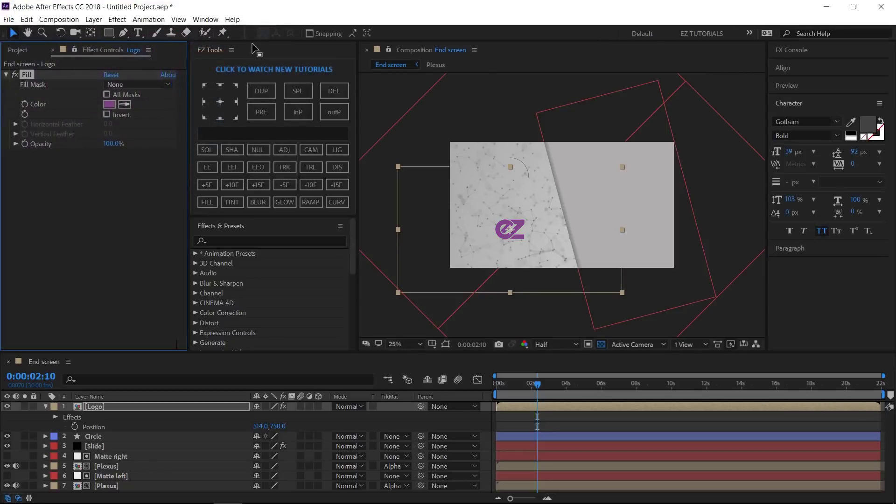
left_click(46, 406)
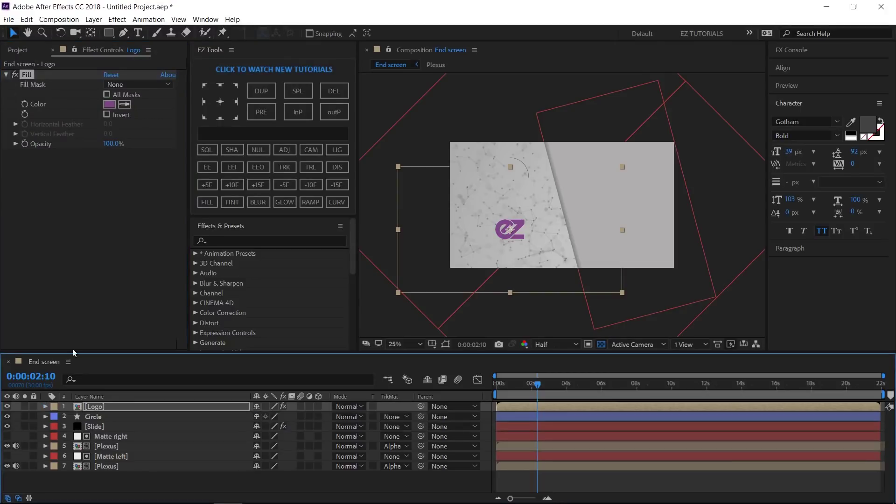
Create a new text layer reading 'tips & tricks' in the composition.
left_click(138, 33)
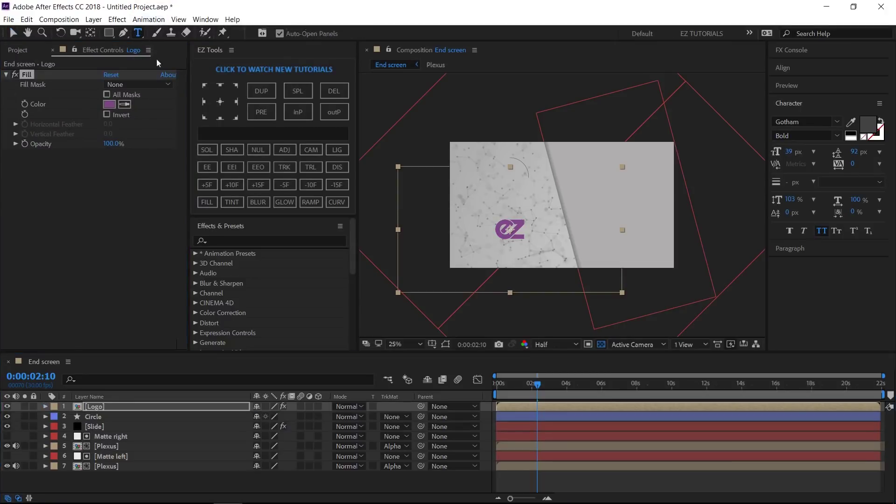
left_click(500, 252)
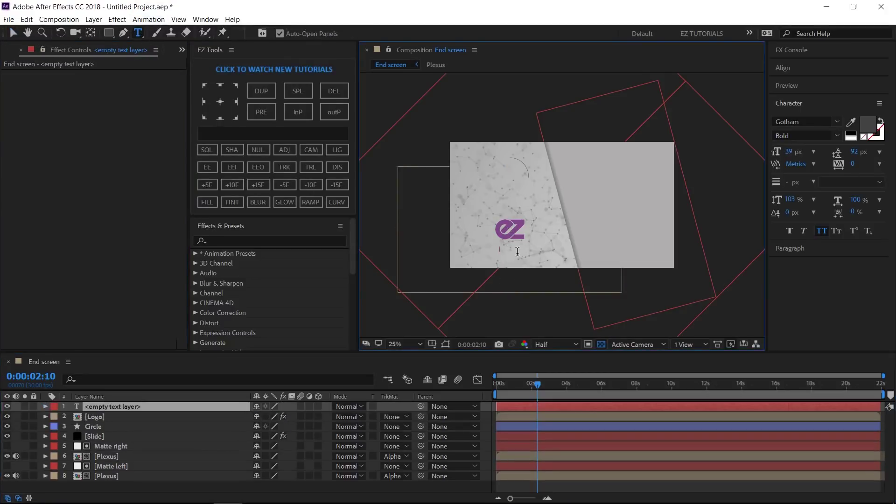
type("tip")
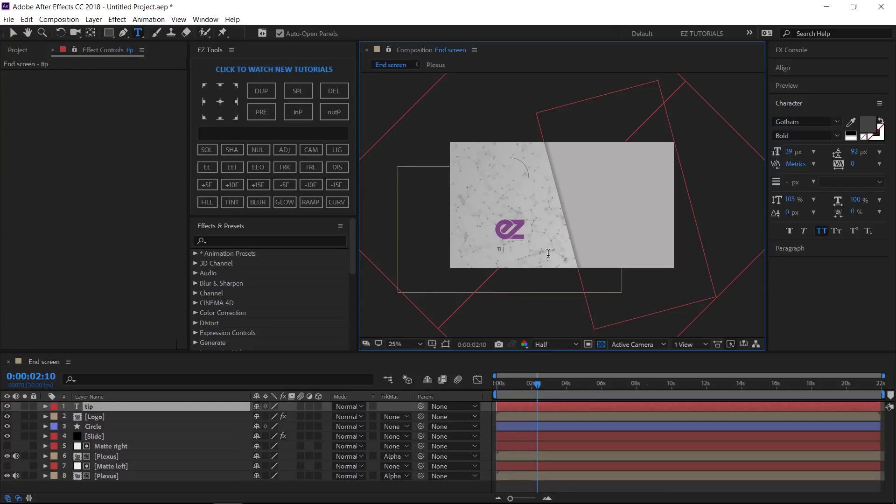
type("s & tricks")
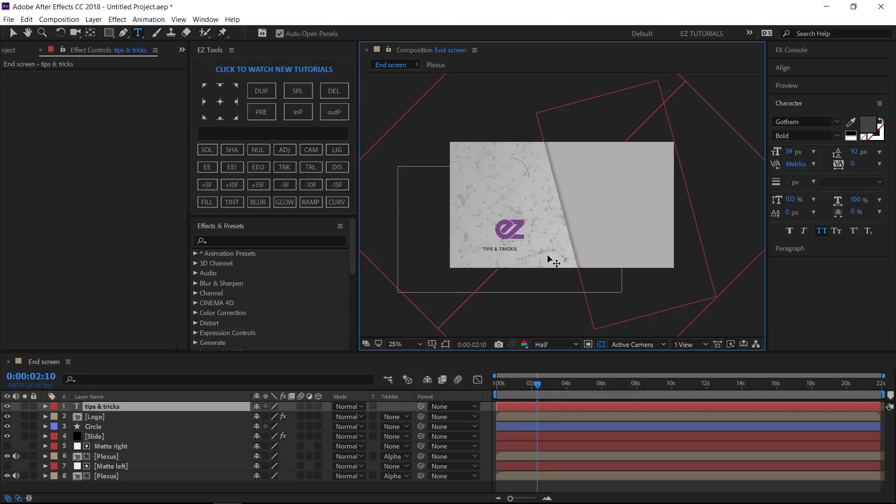
key("Escape")
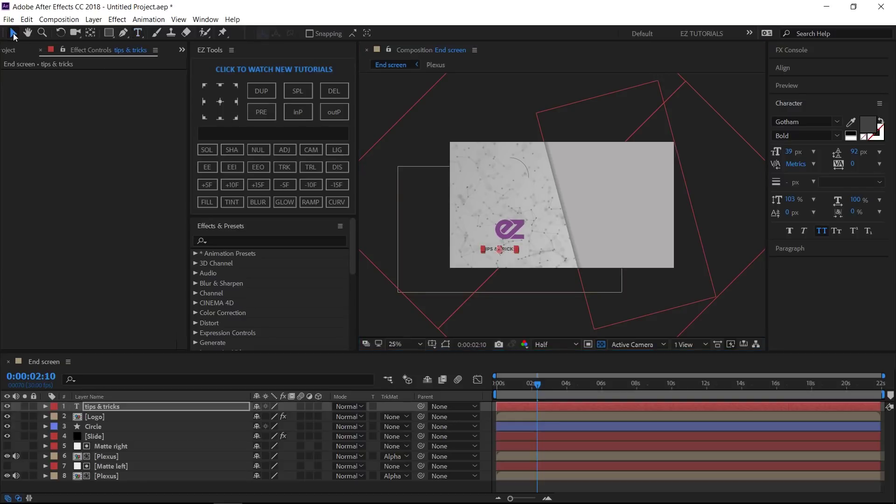
key("v")
Centre the tagline's anchor point and set its Position to 514, 880.
left_click(223, 103)
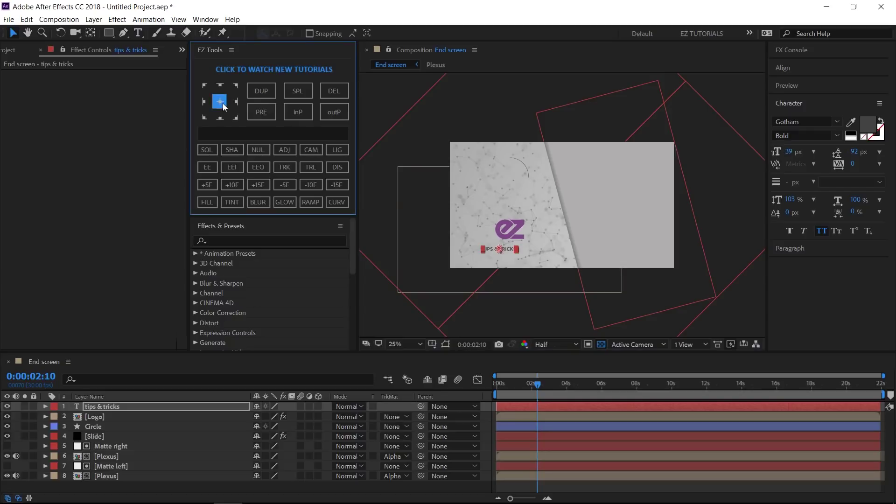
left_click(131, 408)
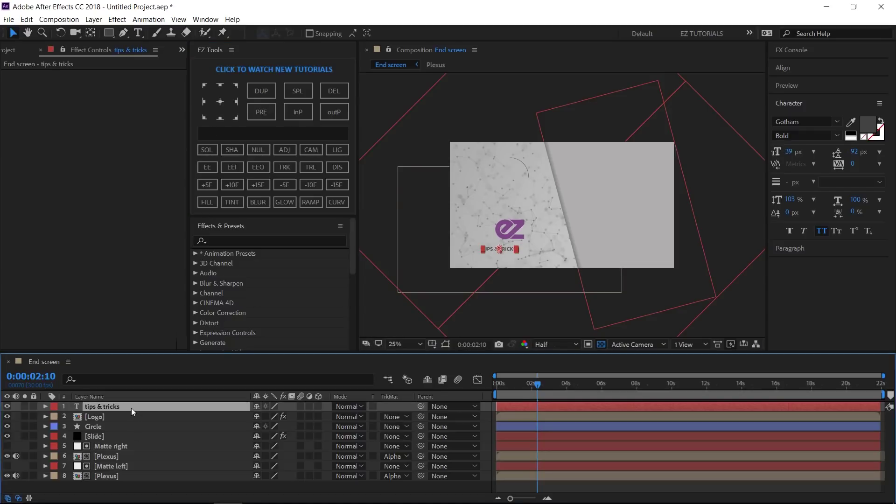
key("p")
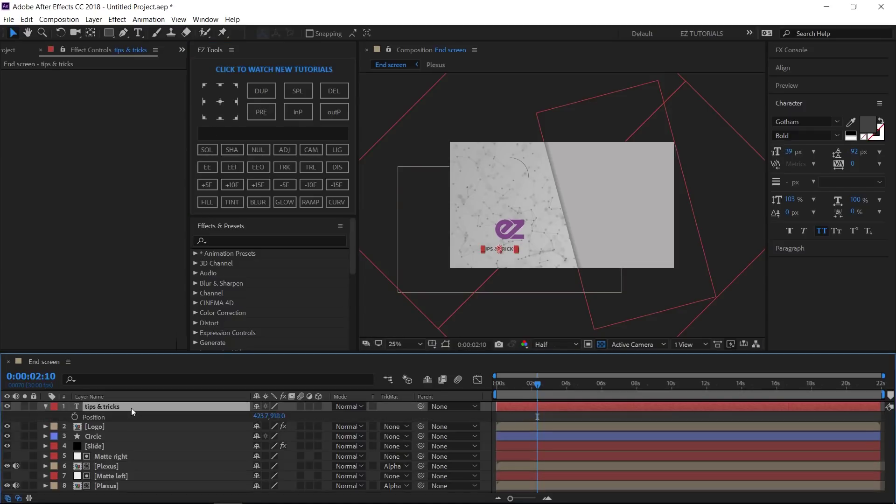
left_click(260, 416)
type("514")
key("Tab")
type("880")
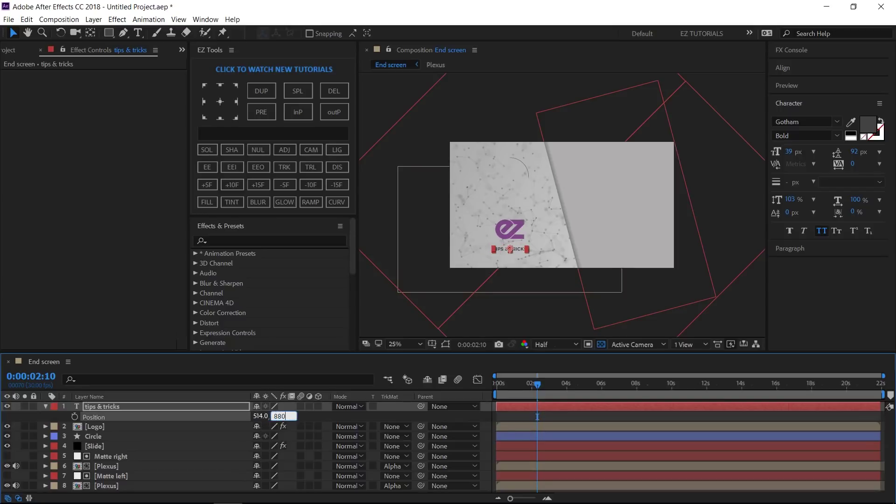
key("Return")
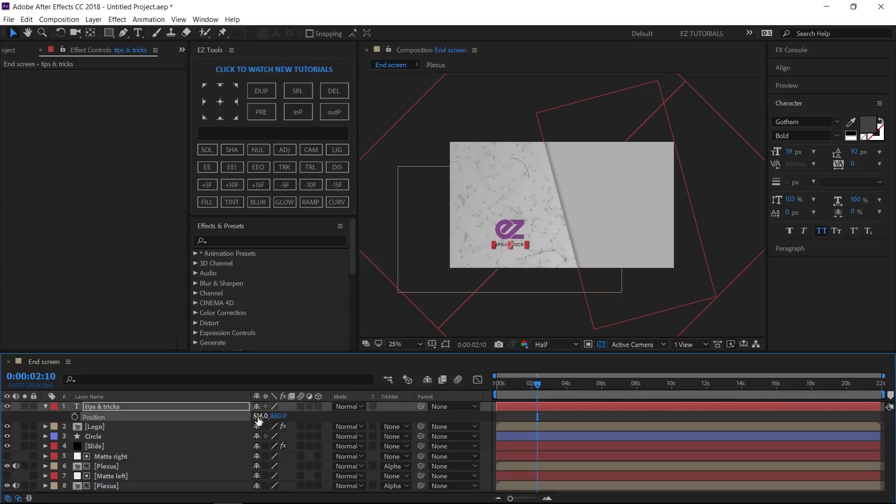
left_click(380, 416)
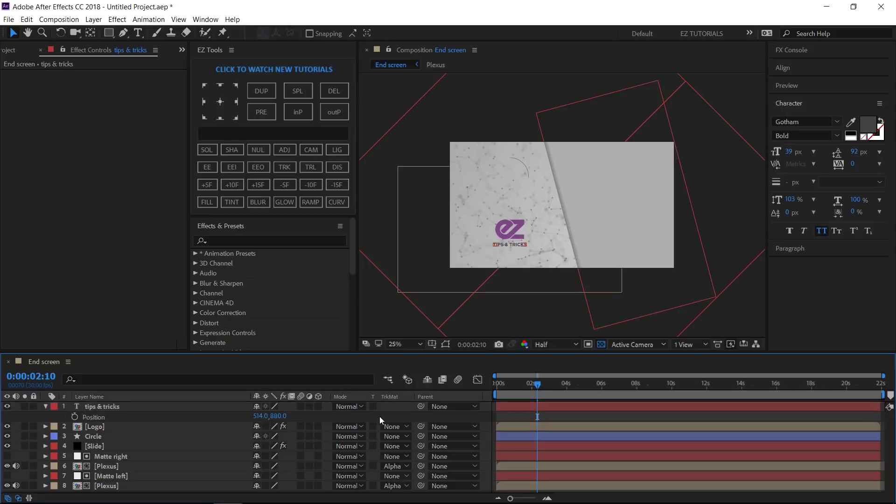
Add a Position text animator to the tagline and set it to about -690, 0.
left_click(47, 406)
left_click(46, 405)
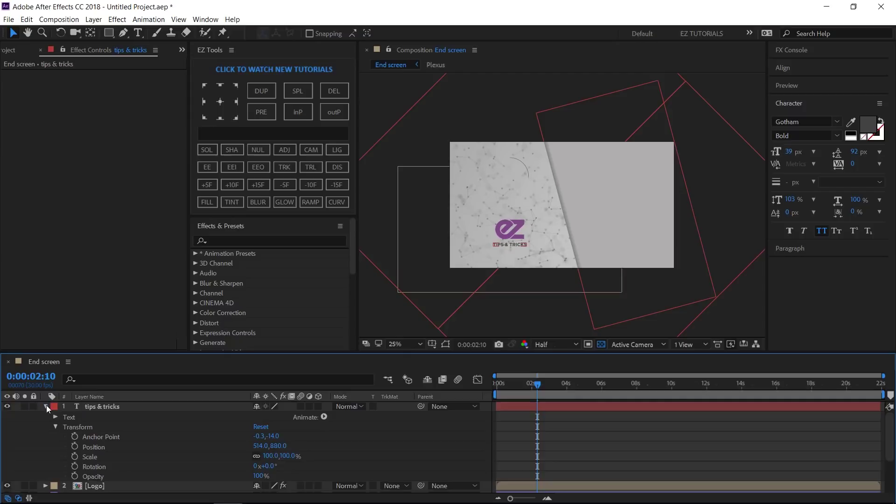
left_click(324, 416)
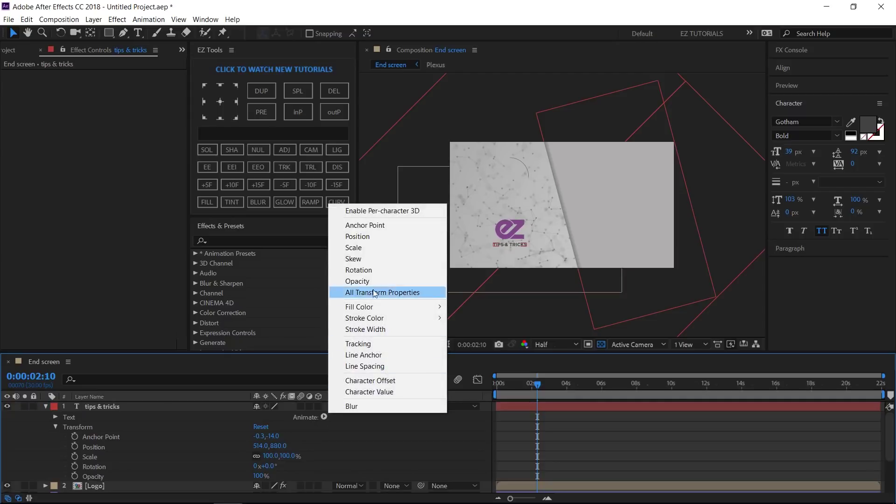
left_click(373, 237)
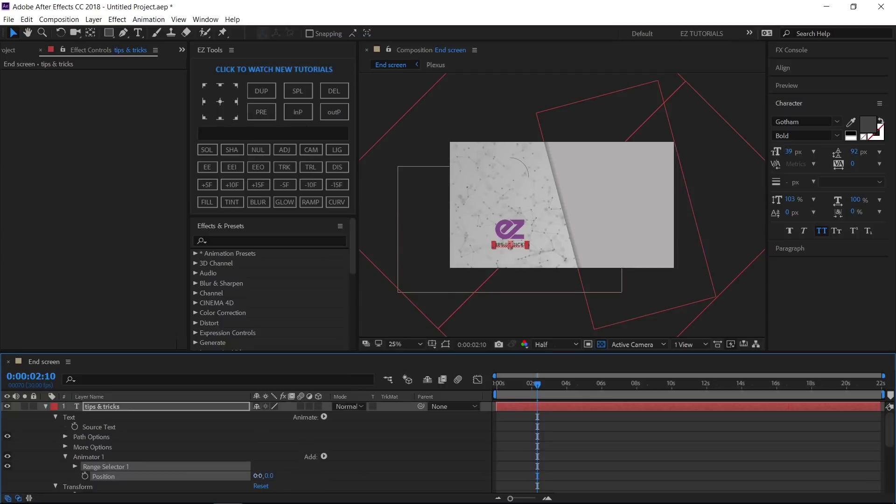
left_click_drag(257, 476, 216, 478)
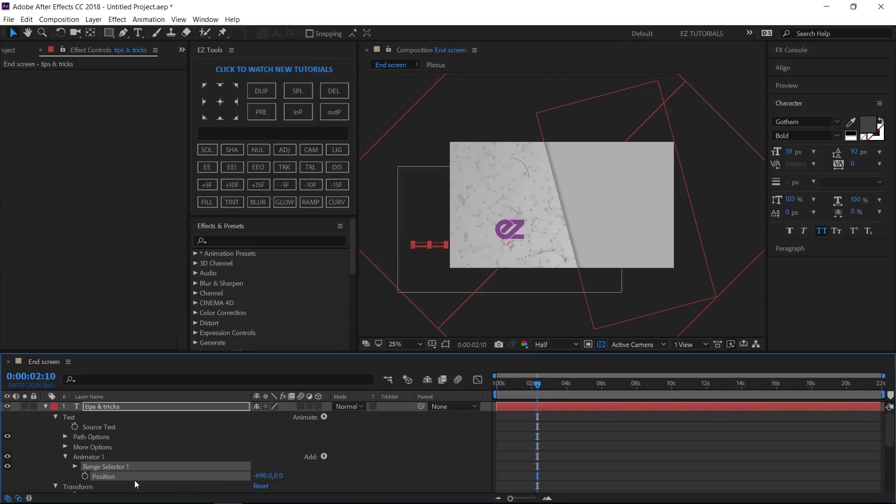
Keyframe Range Selector 1 Offset from 0% at 0:00:02:00 to 100% at 0:00:03:00.
left_click(74, 465)
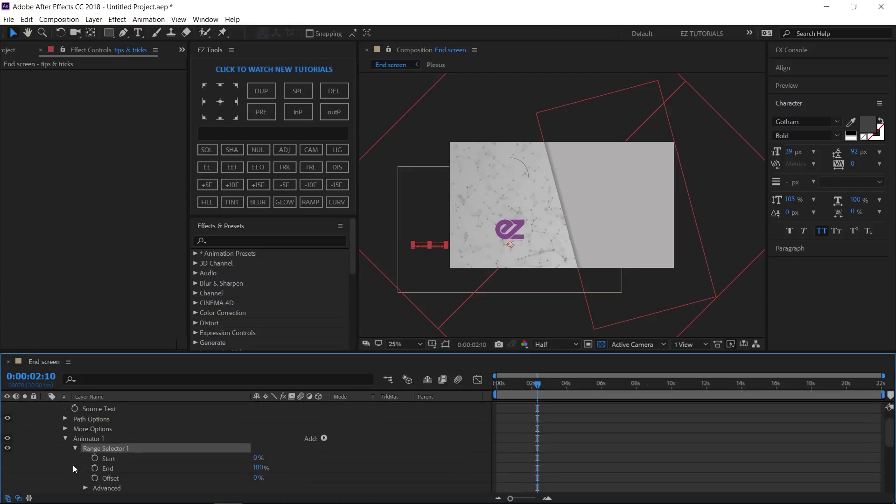
left_click(47, 379)
type("2.0")
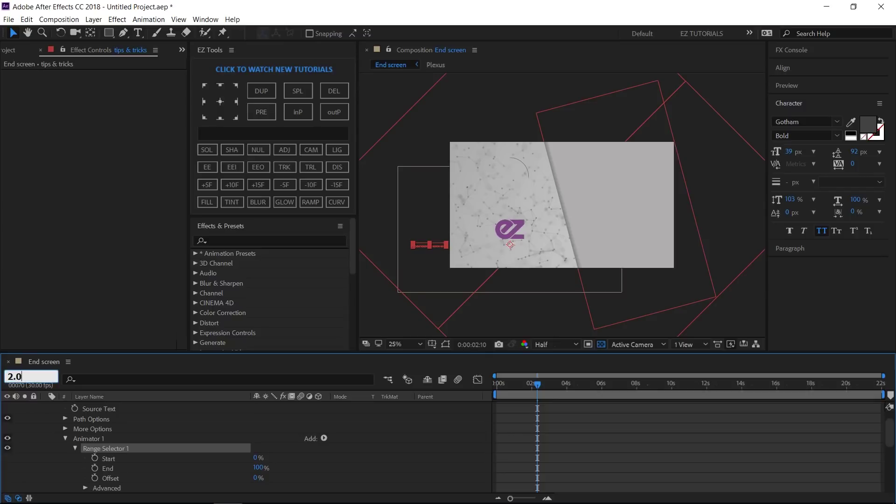
key("Return")
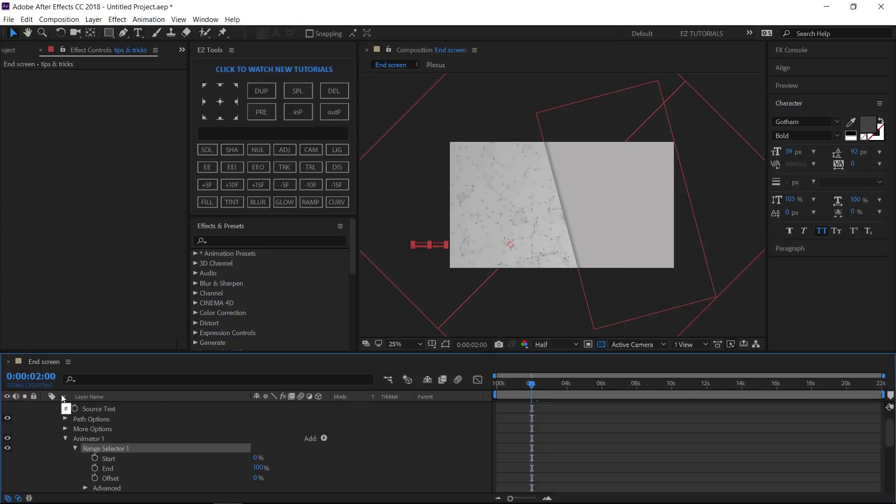
left_click(95, 478)
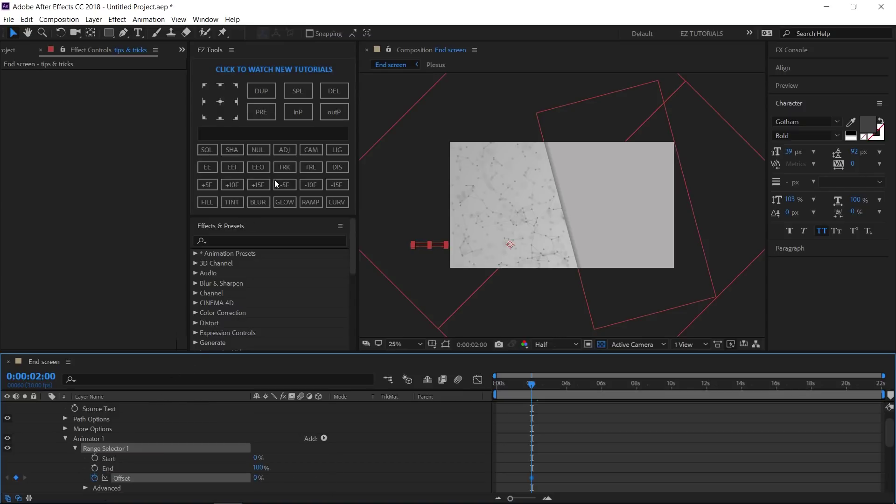
left_click(262, 182)
left_click(262, 183)
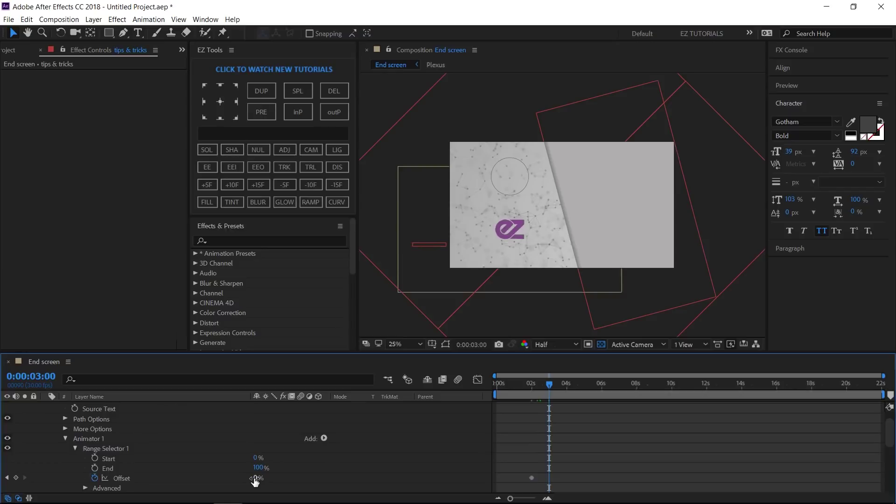
left_click_drag(256, 478, 364, 480)
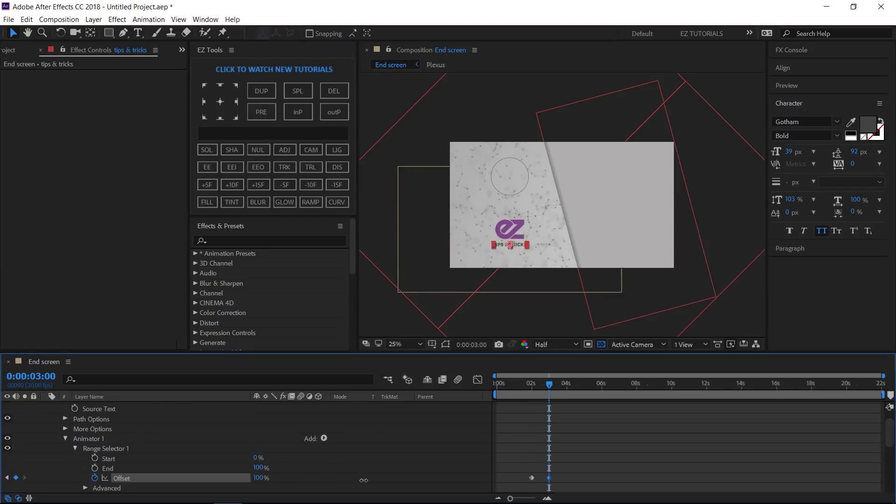
left_click(75, 448)
Turn on the layers' Motion Blur switches and the composition's Motion Blur master switch.
scroll(69, 449, "up", 1)
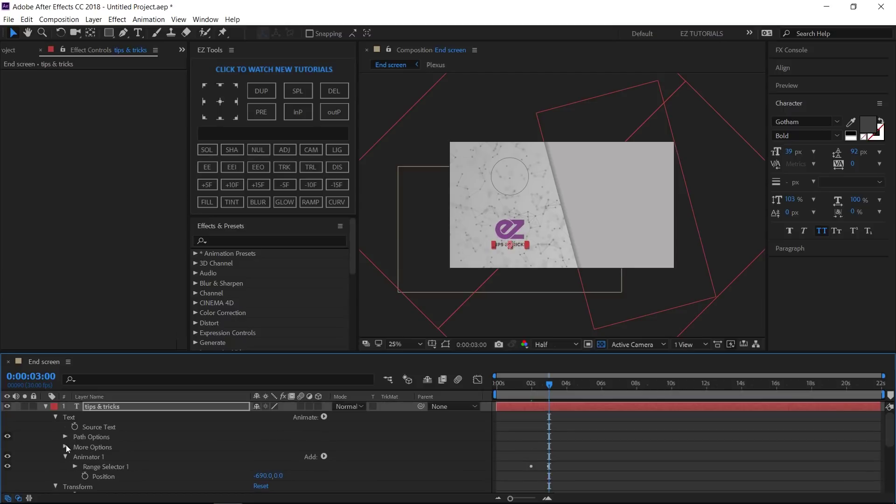
left_click(46, 406)
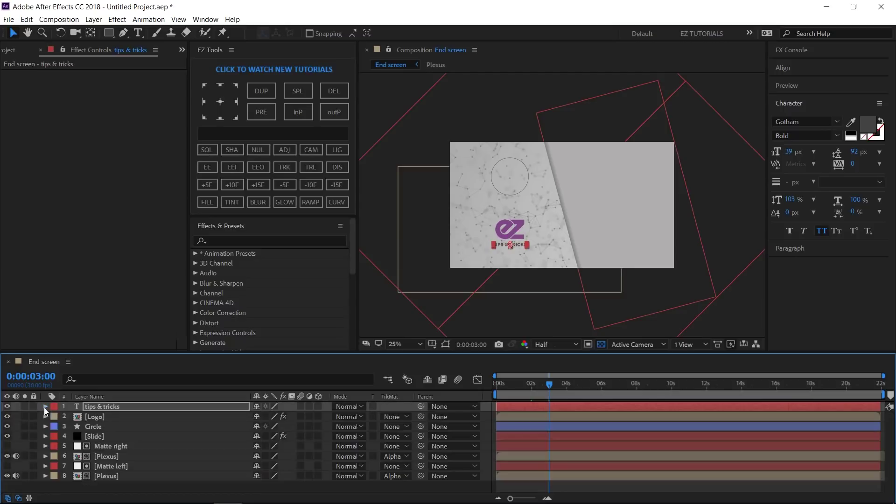
left_click(300, 407)
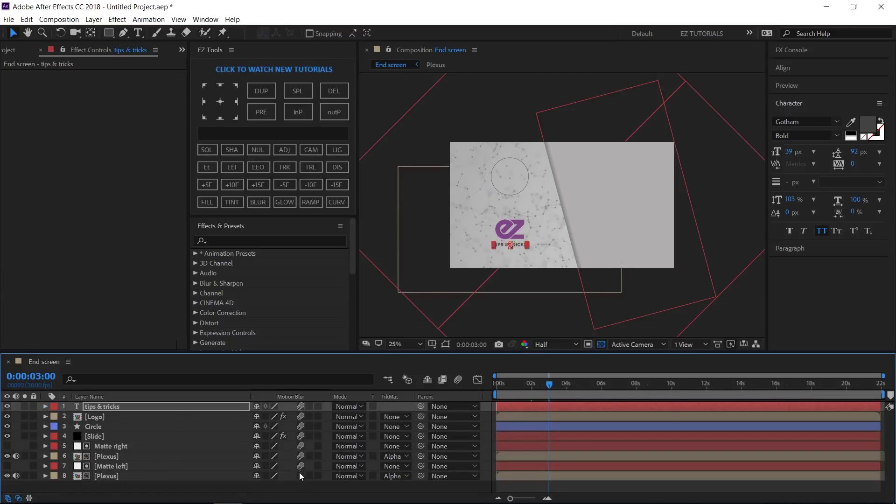
left_click(458, 380)
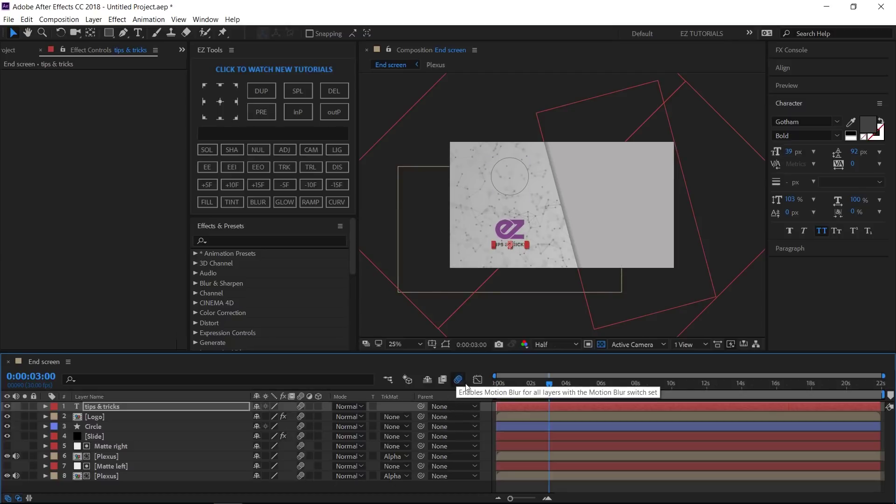
left_click_drag(549, 383, 501, 390)
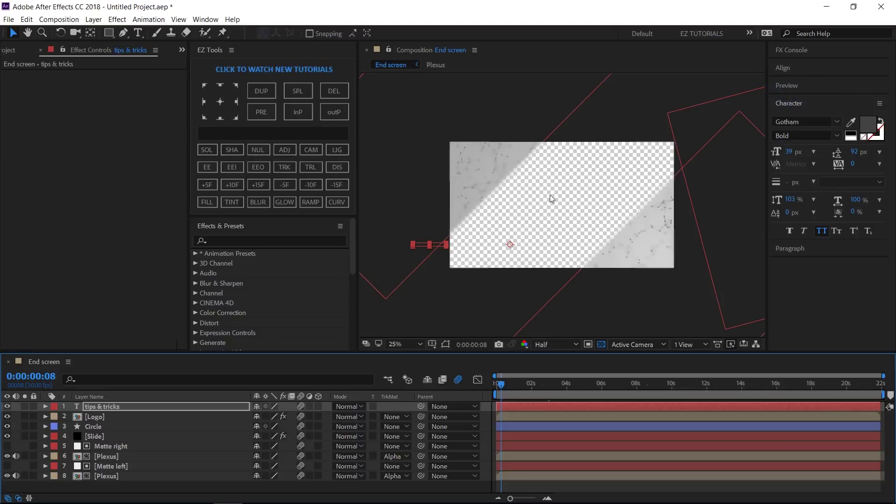
Play the End screen composition preview from the first frame.
left_click(790, 85)
left_click(799, 102)
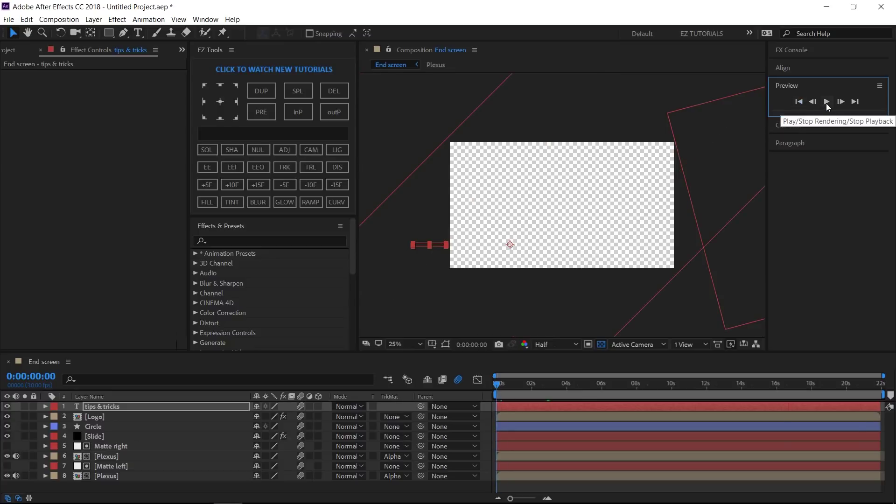
left_click(826, 103)
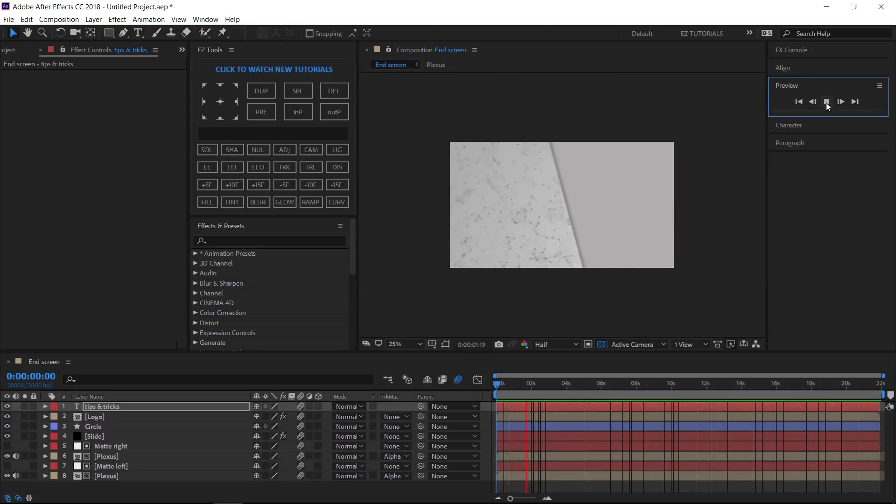